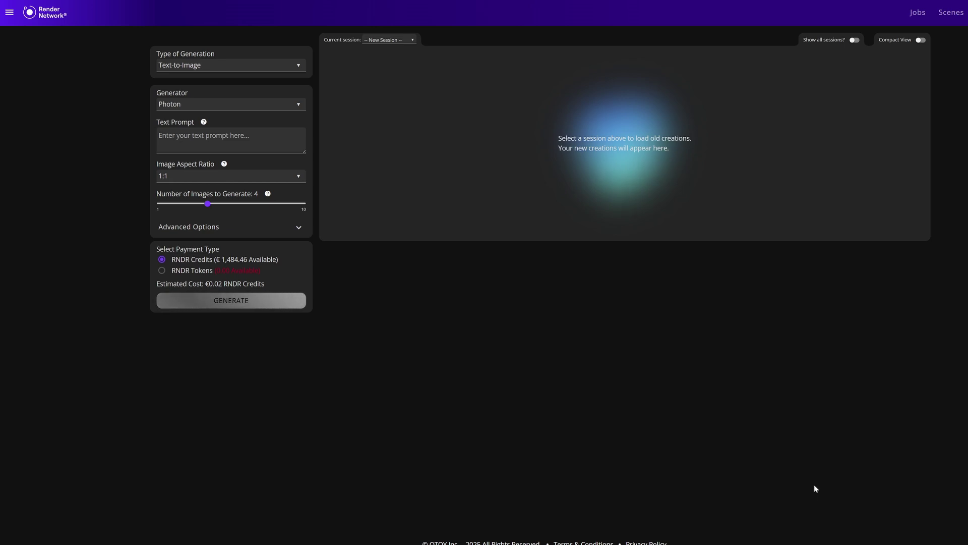
# Open the side navigation drawer beside the empty new-session workspace.
pyautogui.click(10, 12)
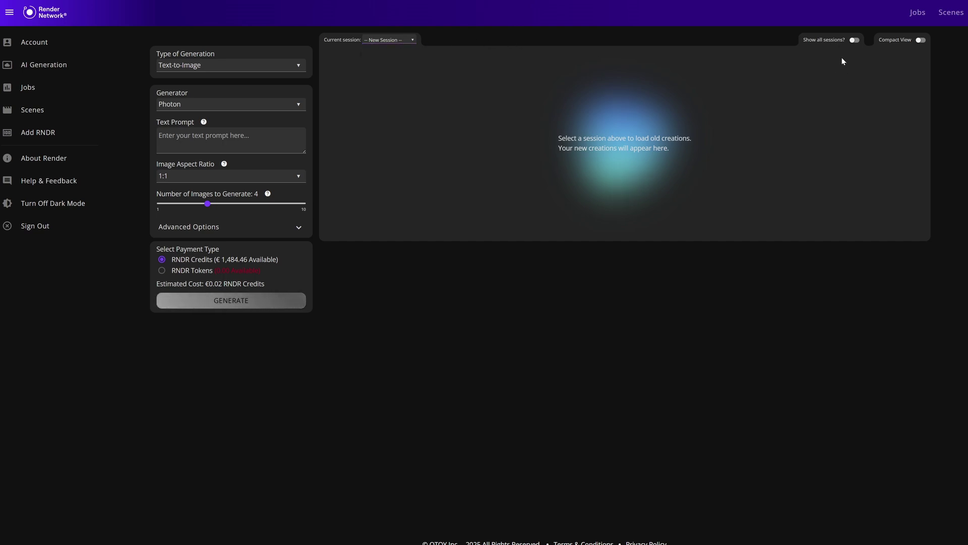
# Toggle Show all sessions off again, load the saved Chocolate session, and review its details.
pyautogui.click(854, 40)
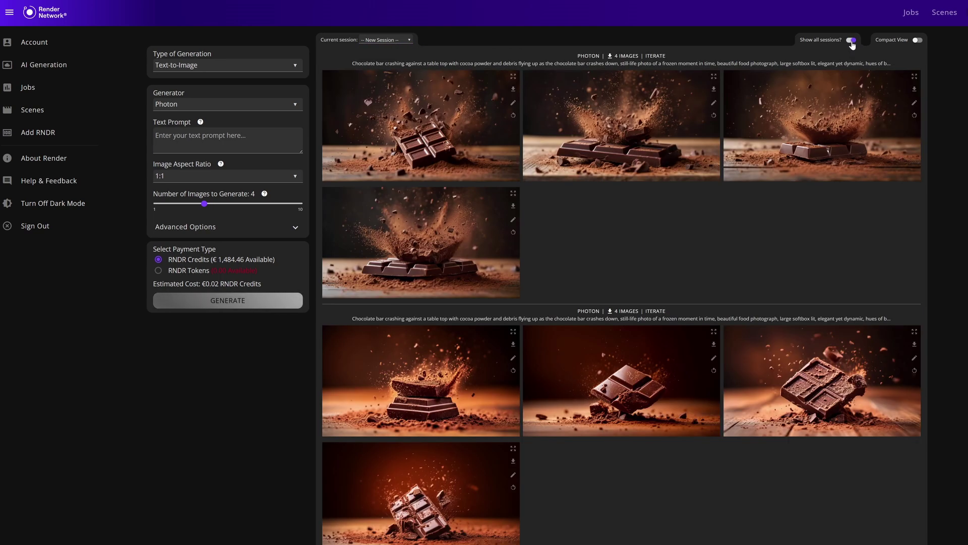
pyautogui.click(852, 40)
pyautogui.click(390, 40)
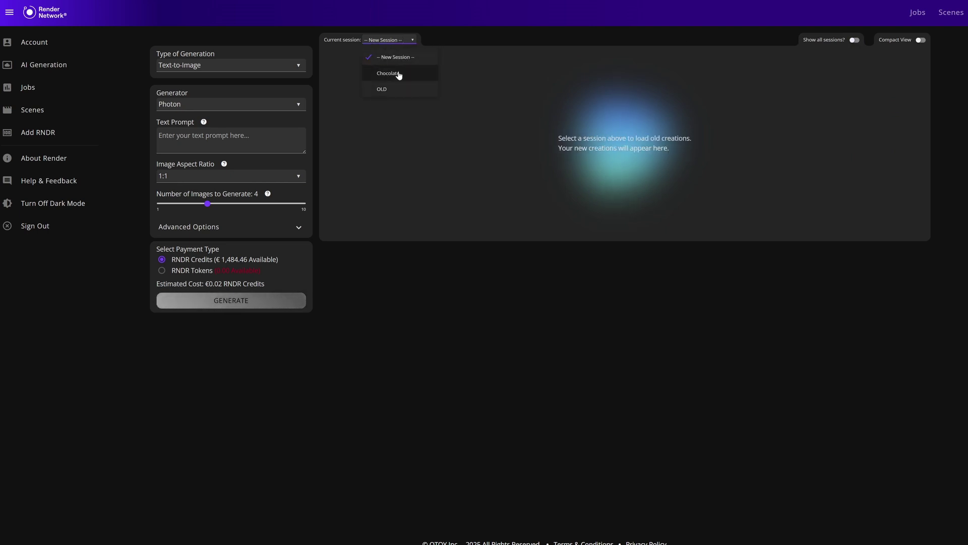
pyautogui.click(391, 74)
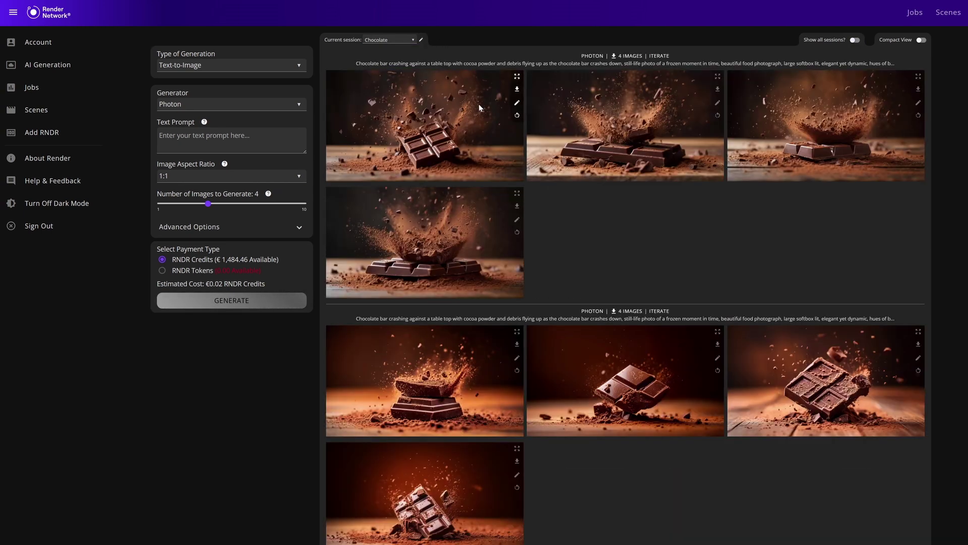
pyautogui.click(421, 40)
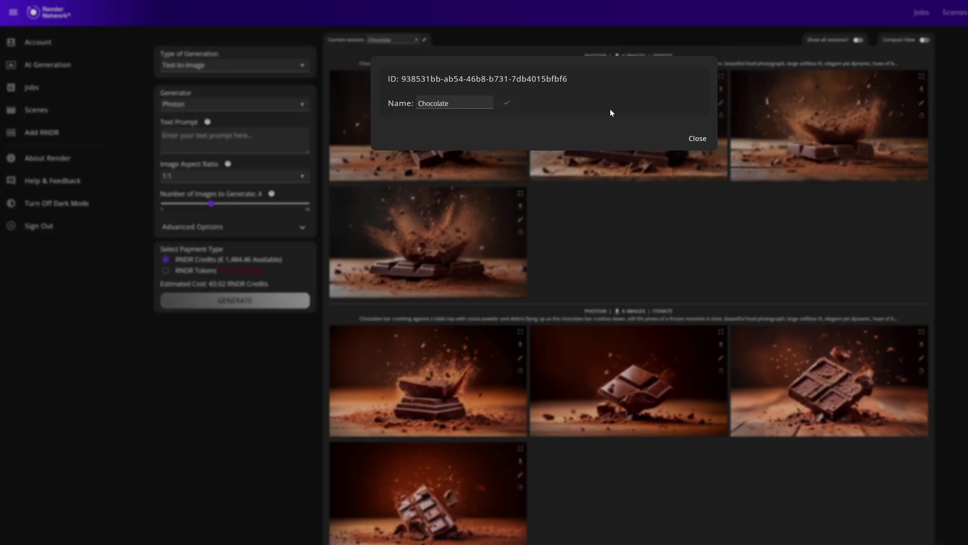
pyautogui.click(698, 139)
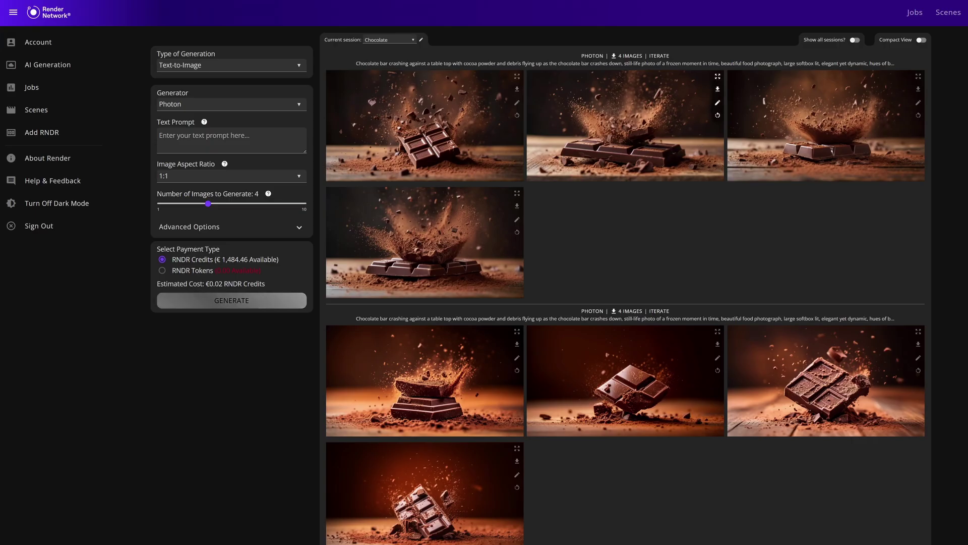
pyautogui.click(414, 41)
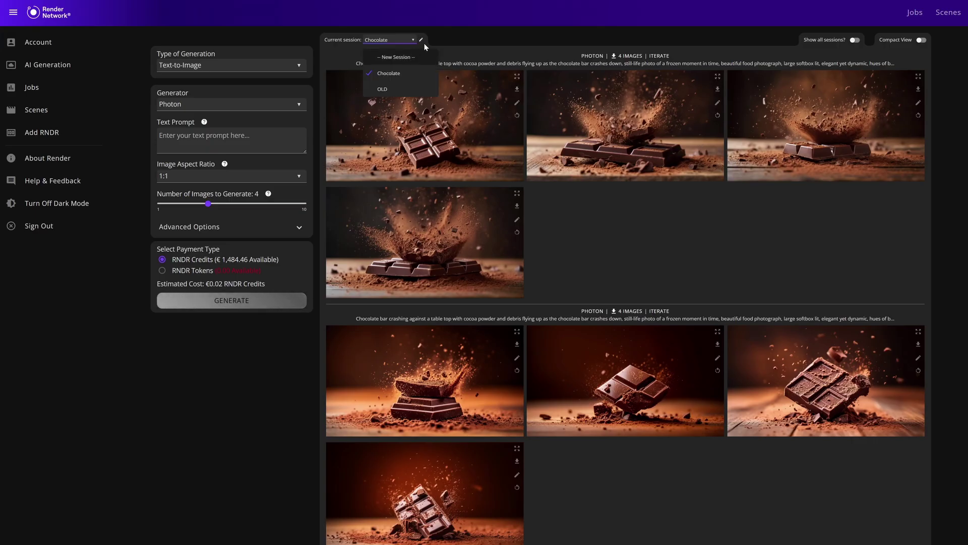
pyautogui.click(449, 33)
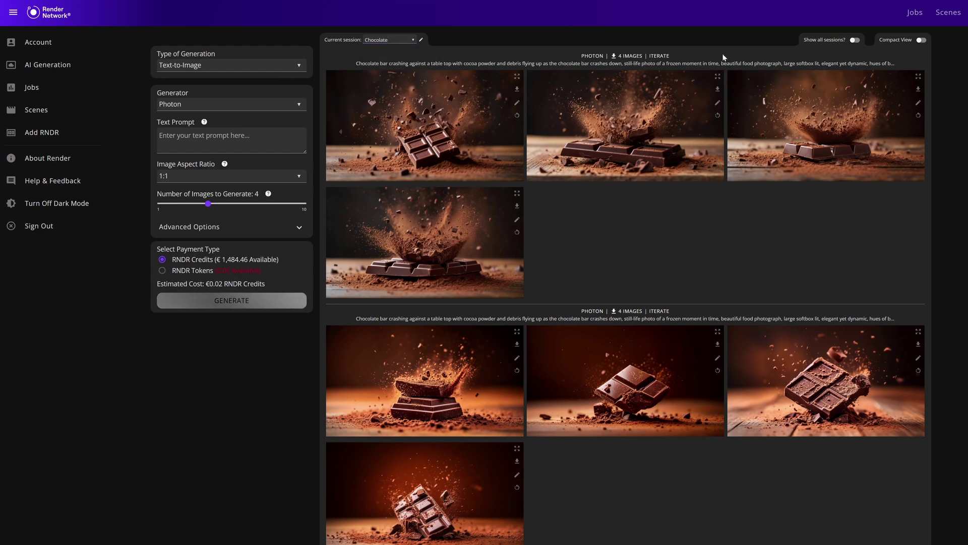
pyautogui.click(920, 41)
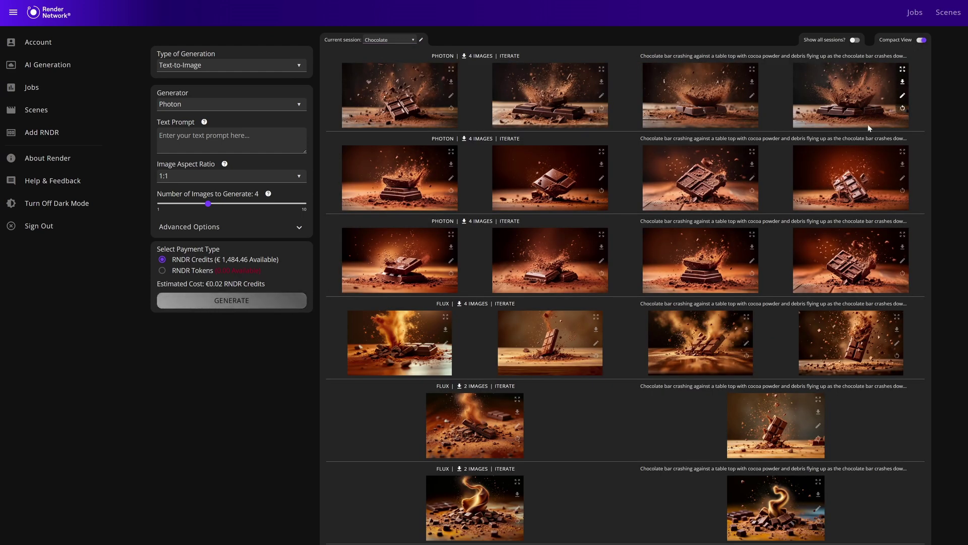
pyautogui.scroll(-5, 840, 207)
pyautogui.scroll(-20, 839, 206)
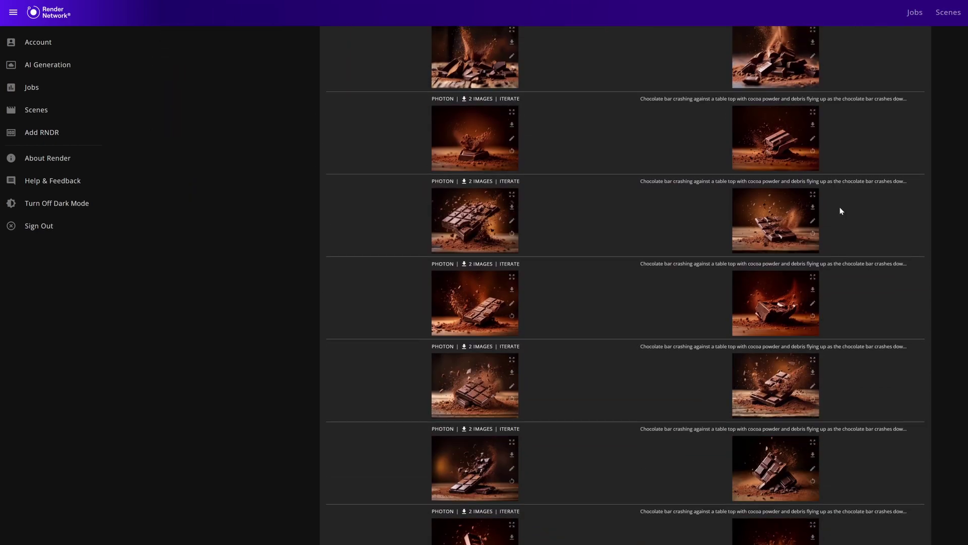
pyautogui.scroll(-20, 840, 207)
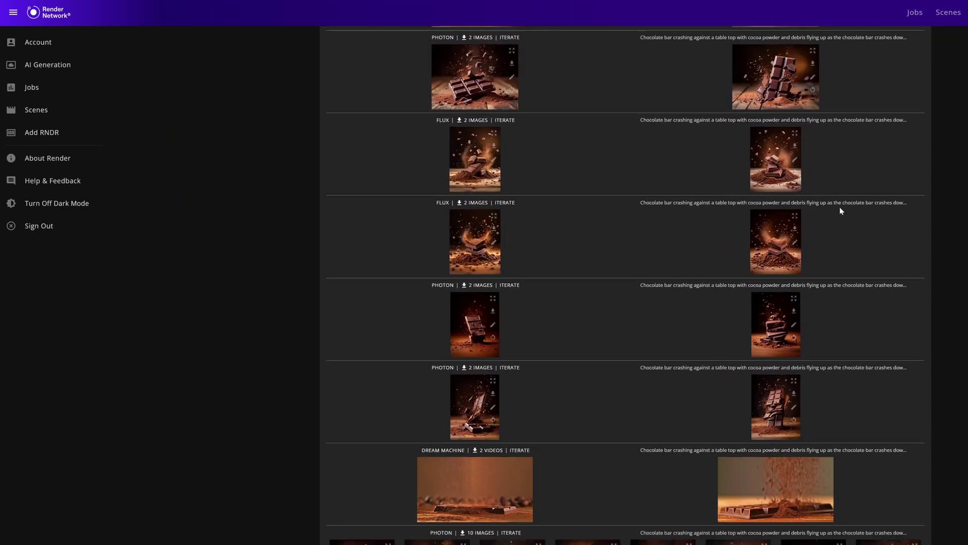
pyautogui.scroll(-15, 840, 207)
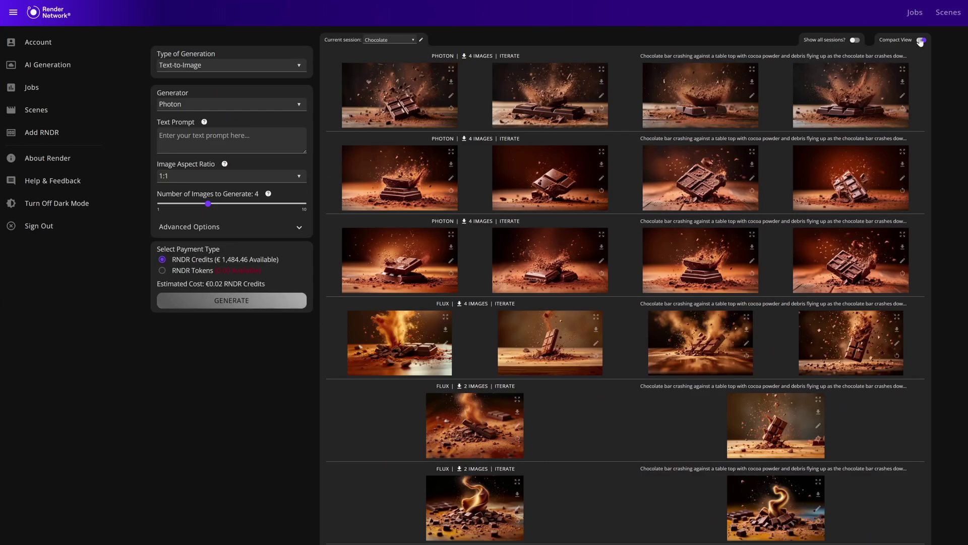
pyautogui.click(921, 40)
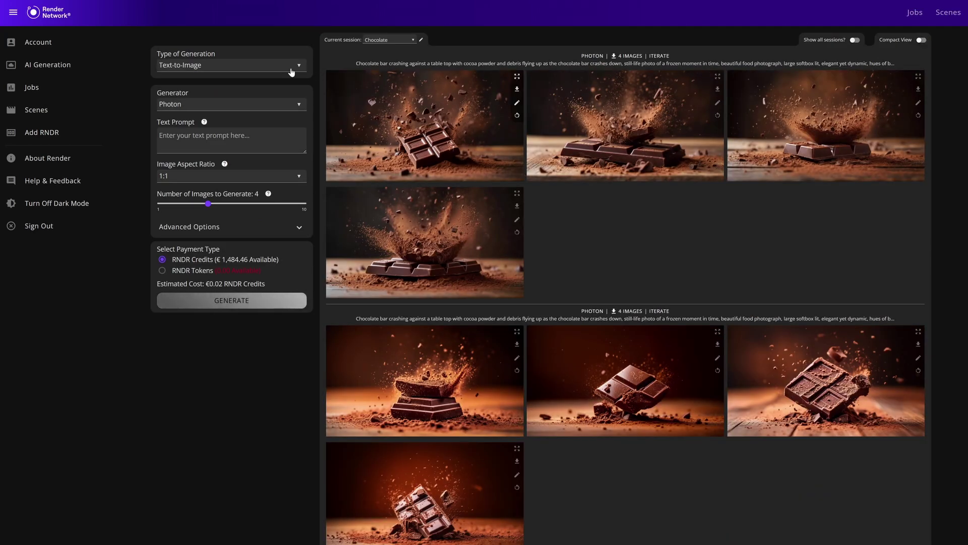
pyautogui.click(208, 68)
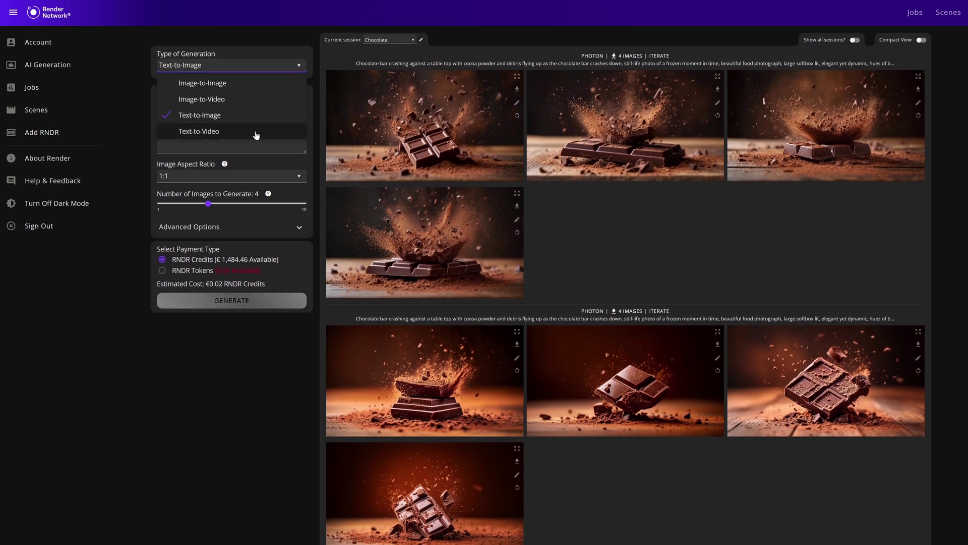
pyautogui.click(214, 116)
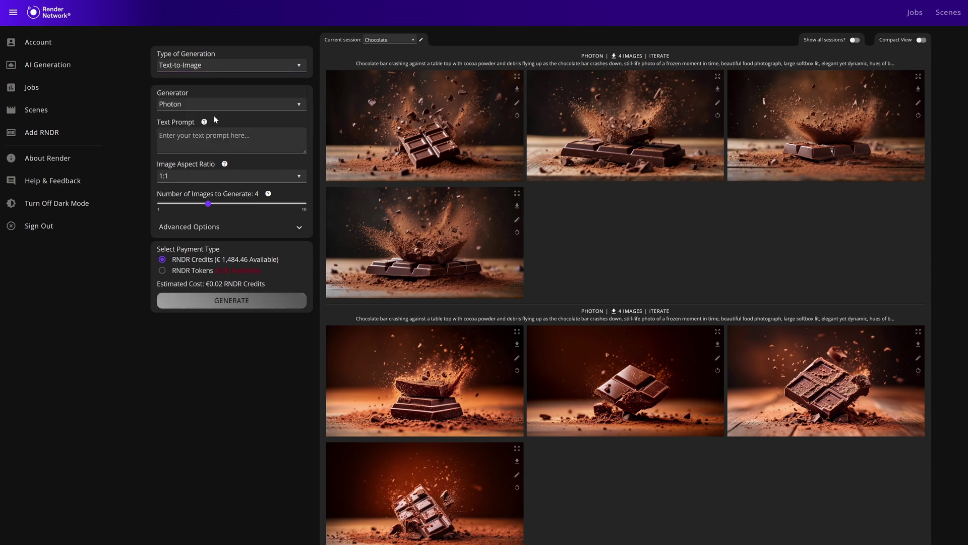
# Switch the image generator from Photon to Flux.
pyautogui.click(186, 106)
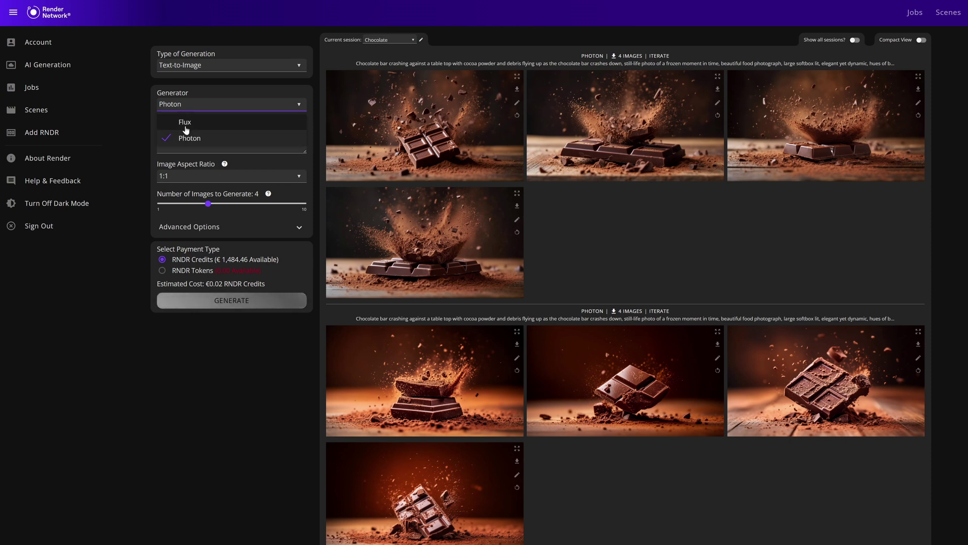
pyautogui.click(186, 123)
pyautogui.click(199, 108)
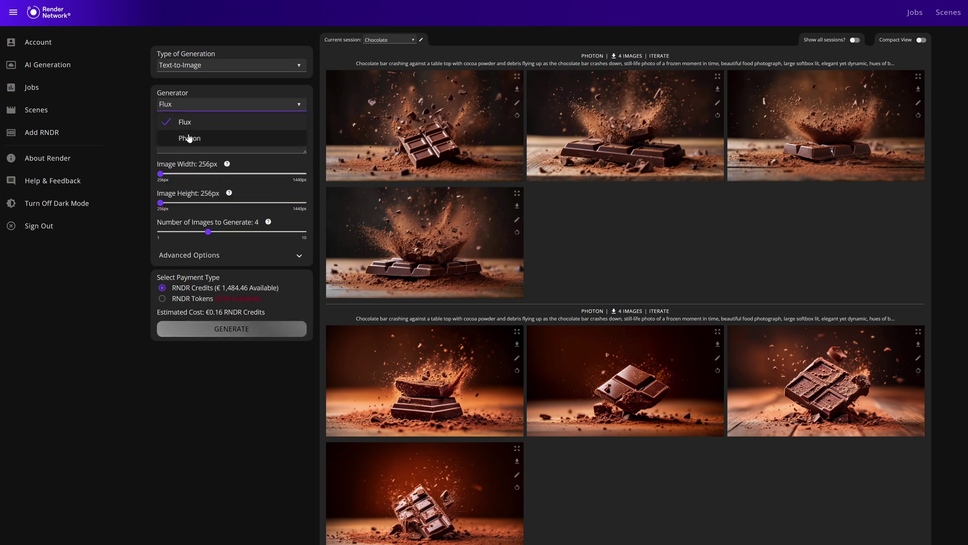
pyautogui.click(197, 136)
pyautogui.click(204, 102)
pyautogui.click(196, 125)
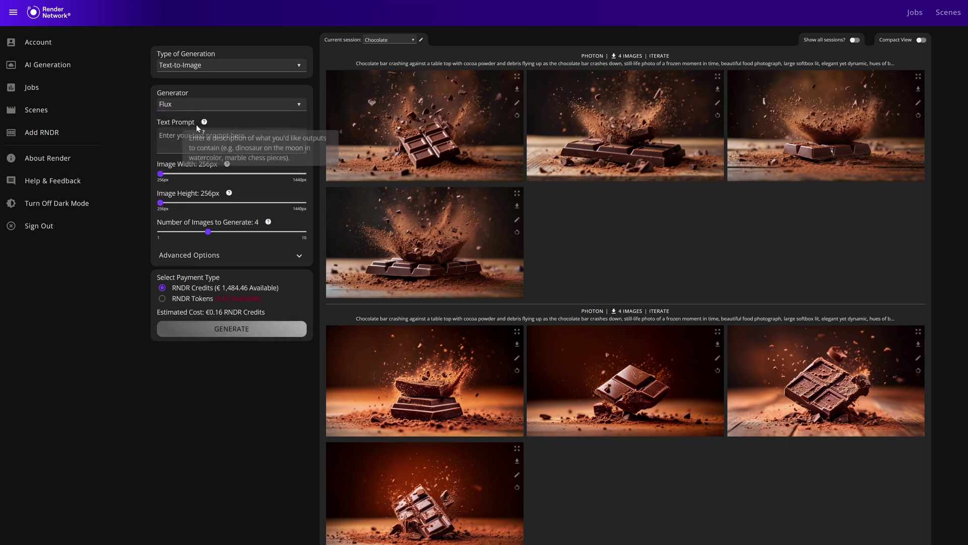
# Set the Flux image size to 1440×1440px with 1 image, estimated €0.04.
pyautogui.moveTo(295, 176); pyautogui.dragTo(305, 175)
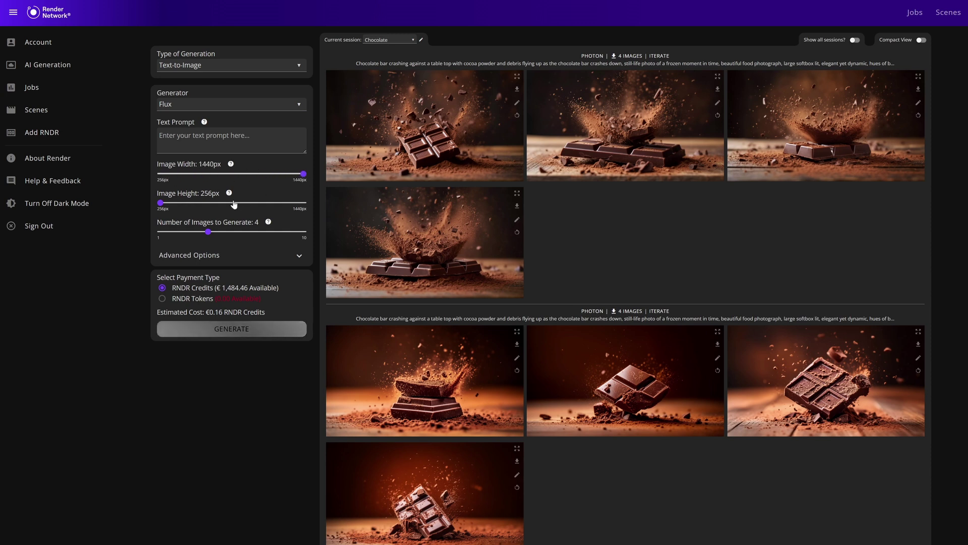
pyautogui.moveTo(161, 202); pyautogui.dragTo(333, 203)
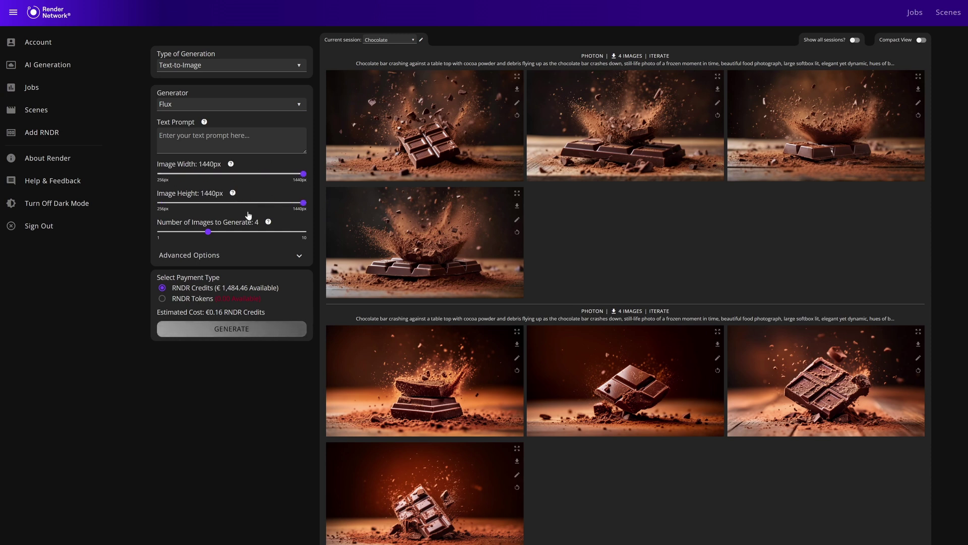
pyautogui.click(295, 233)
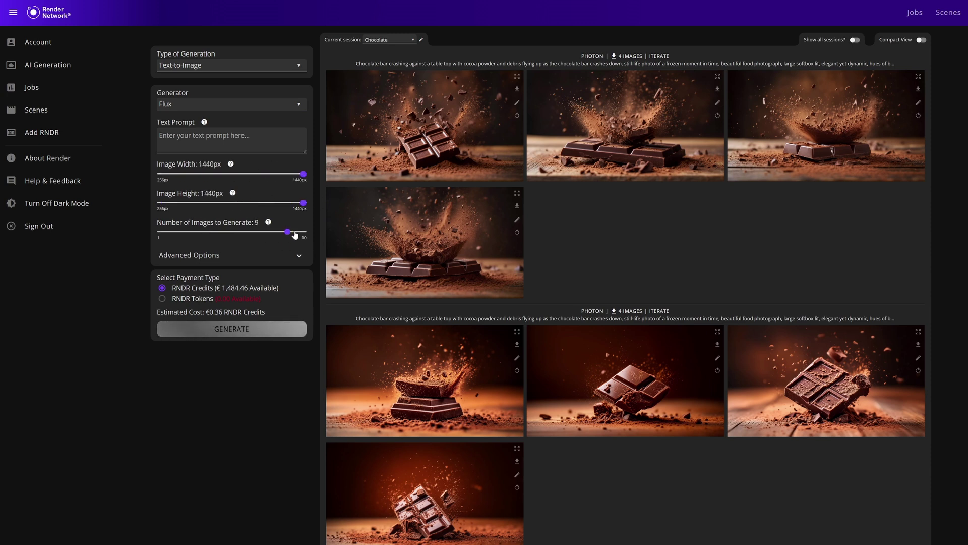
# Choose the FLUX 1.1 [pro] model in Advanced Options and generate a new random seed.
pyautogui.click(189, 255)
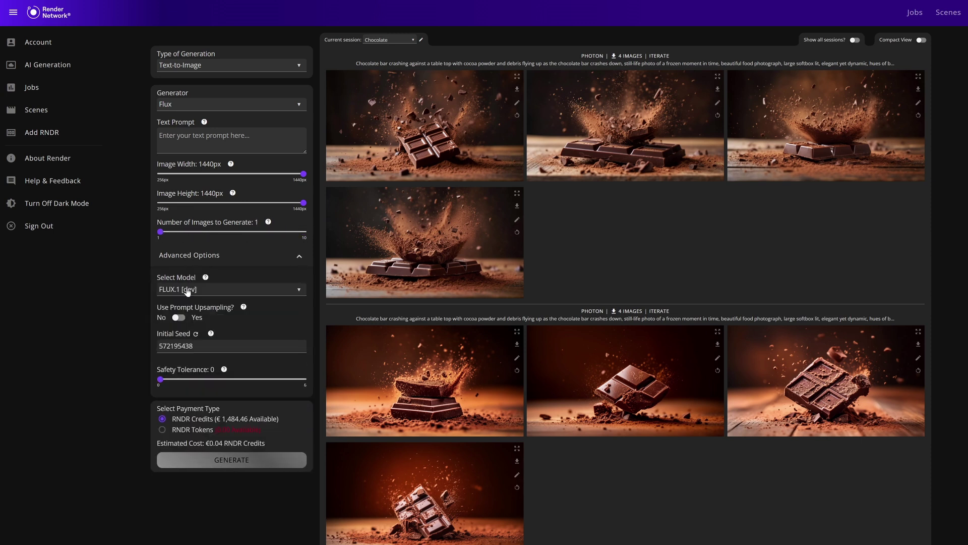
pyautogui.click(221, 290)
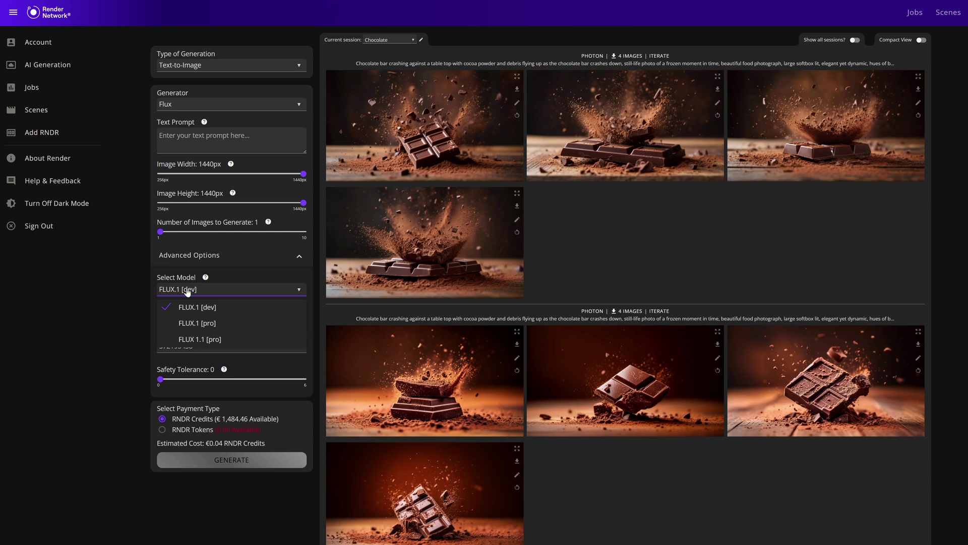
pyautogui.click(221, 340)
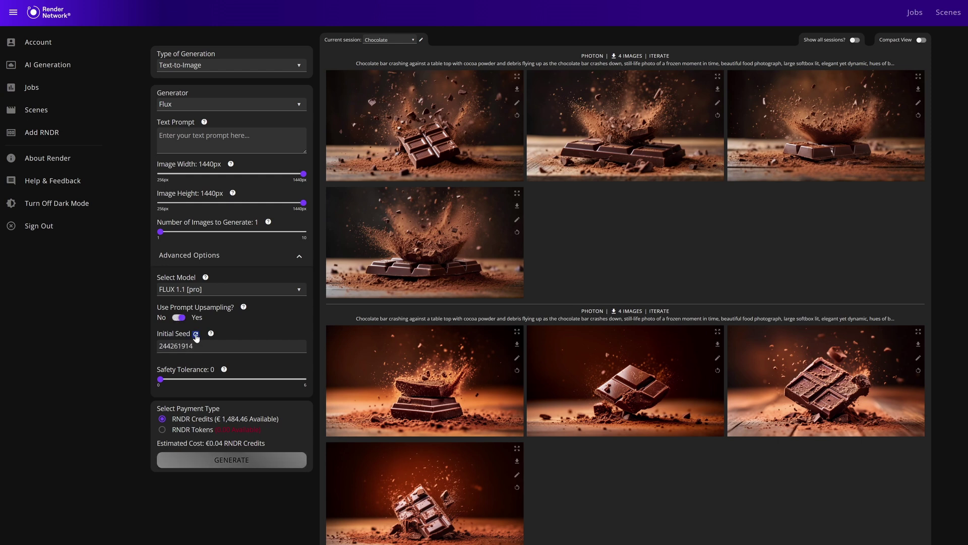
pyautogui.click(197, 335)
# Set the Flux safety tolerance to 0.
pyautogui.scroll(-2, 282, 298)
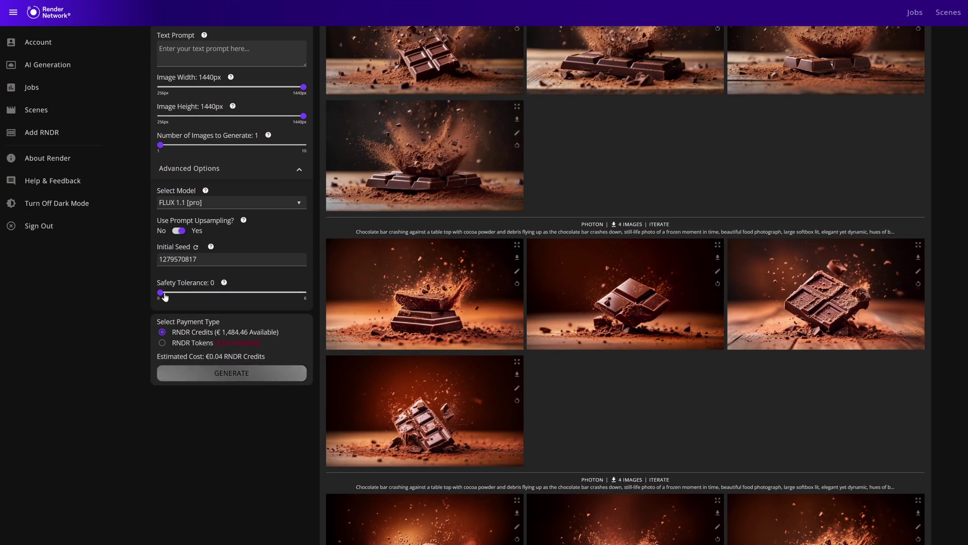
pyautogui.click(304, 293)
pyautogui.moveTo(170, 301); pyautogui.dragTo(168, 307)
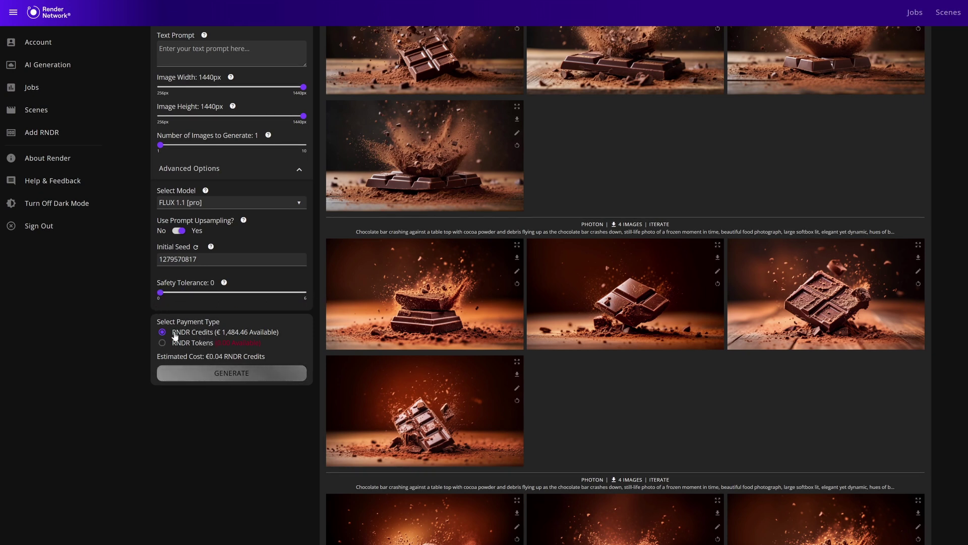
pyautogui.scroll(1, 175, 336)
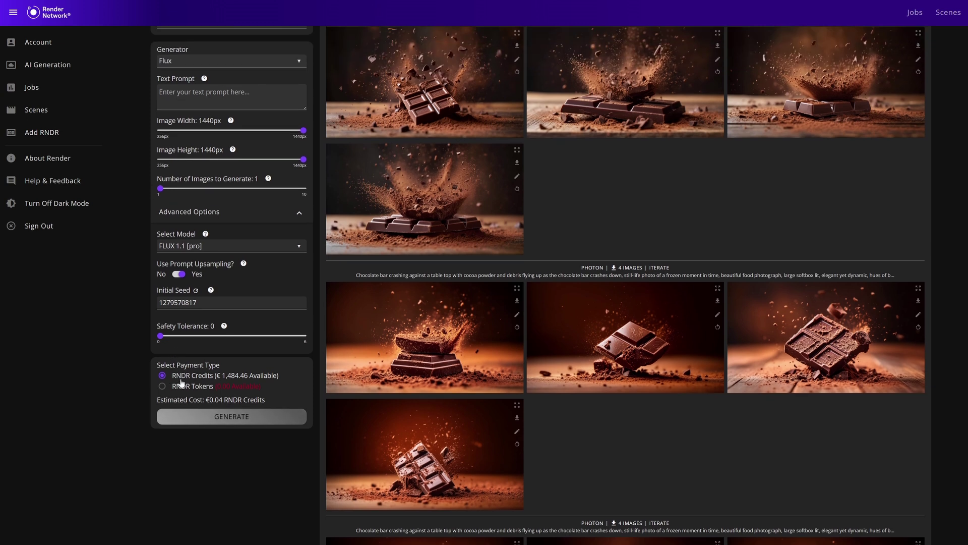
pyautogui.scroll(1, 181, 383)
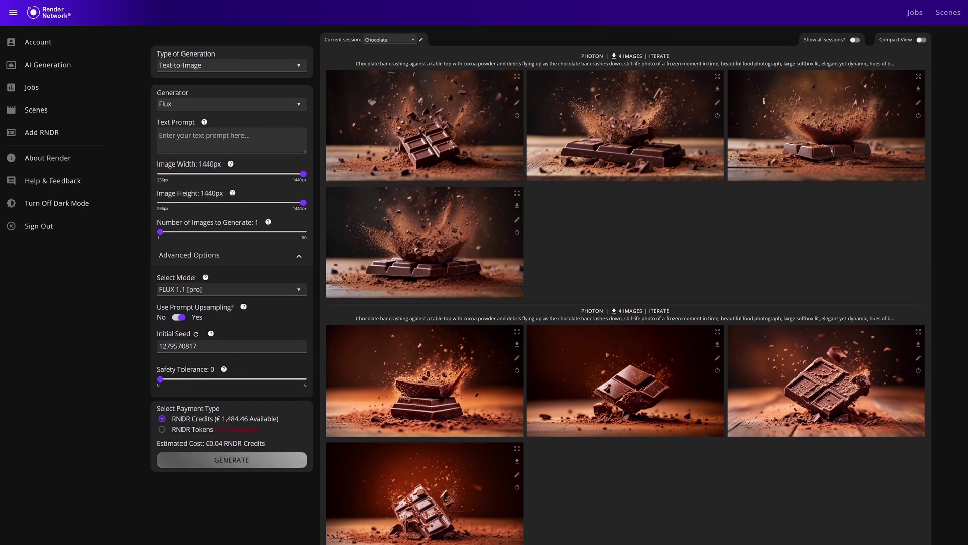
# Switch the generator back to Photon, keeping the 1:1 aspect ratio.
pyautogui.click(276, 106)
pyautogui.click(218, 137)
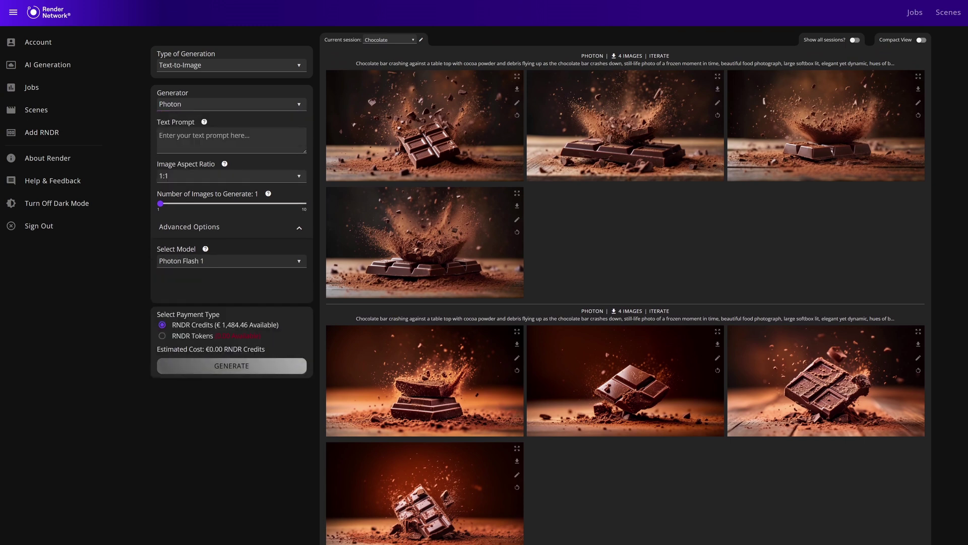
pyautogui.click(202, 176)
pyautogui.scroll(-5, 211, 232)
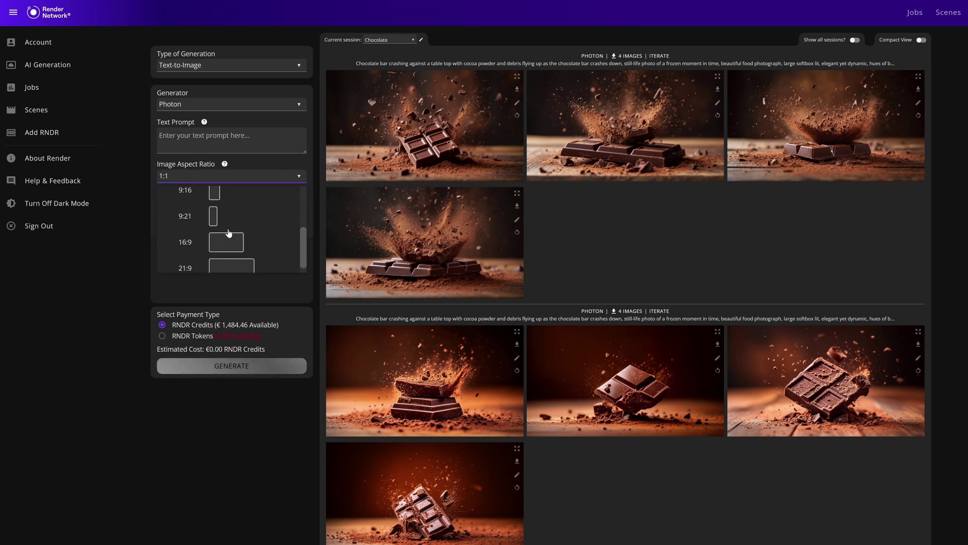
pyautogui.click(128, 237)
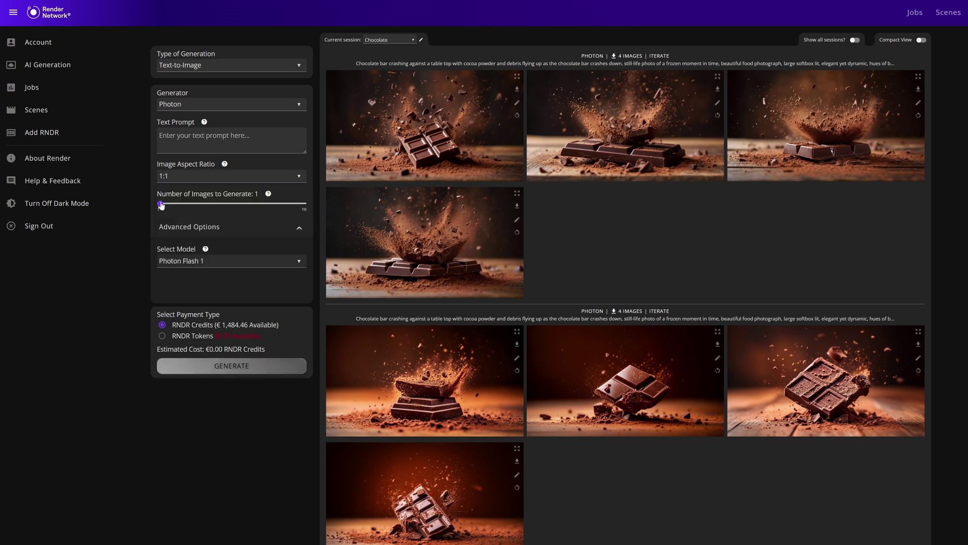
pyautogui.moveTo(158, 203)
pyautogui.mouseDown()
pyautogui.moveTo(318, 205)
pyautogui.moveTo(145, 207)
pyautogui.mouseUp()
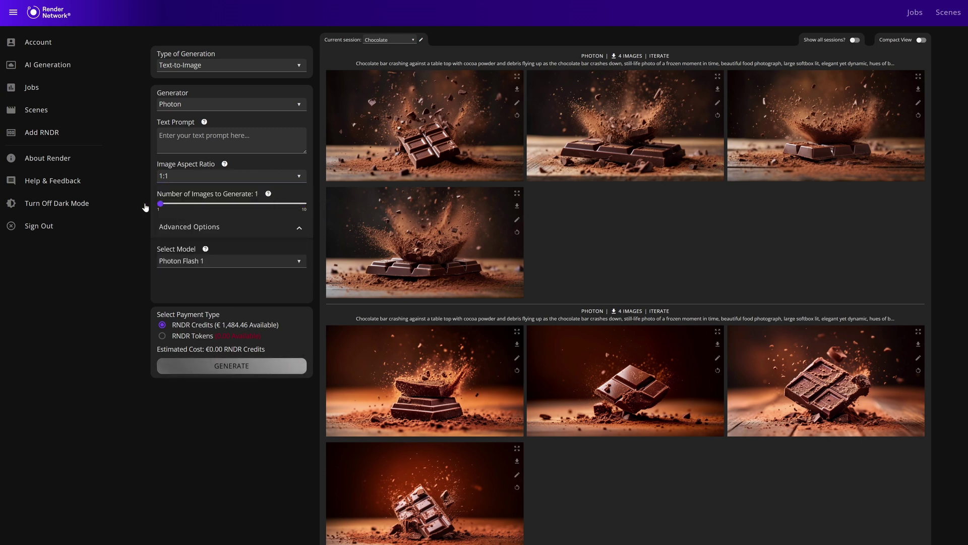
# Select the Photon 1 model in Advanced Options, estimated €0.02.
pyautogui.click(184, 227)
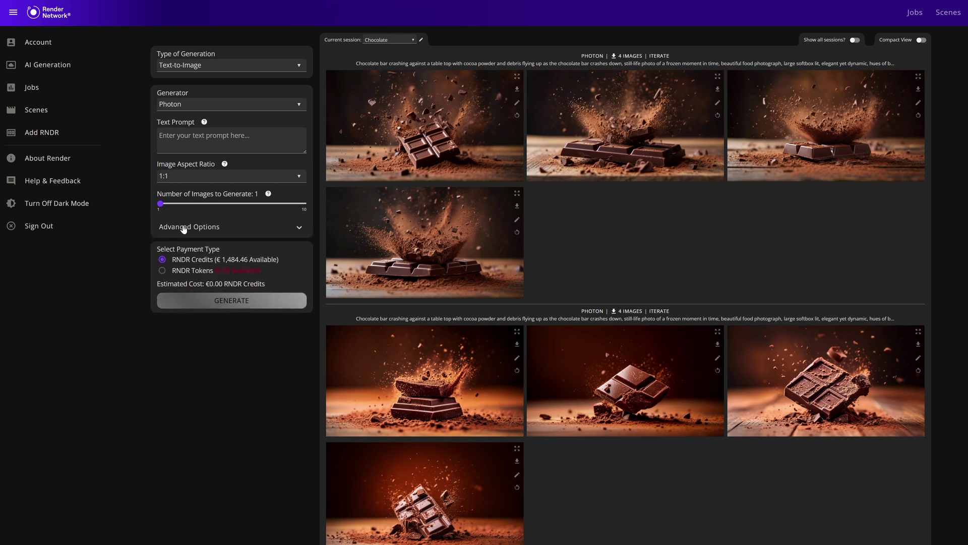
pyautogui.click(184, 227)
pyautogui.click(199, 265)
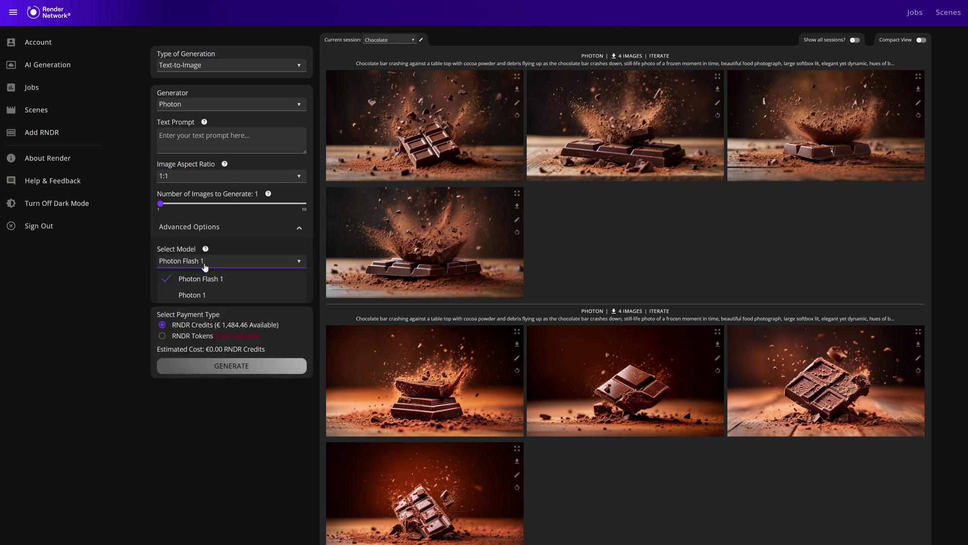
pyautogui.click(201, 294)
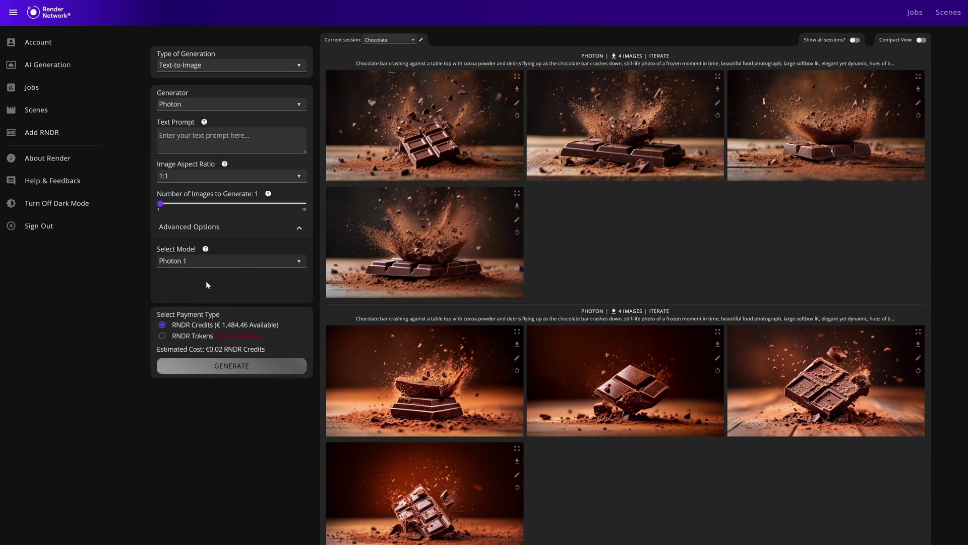
pyautogui.click(206, 262)
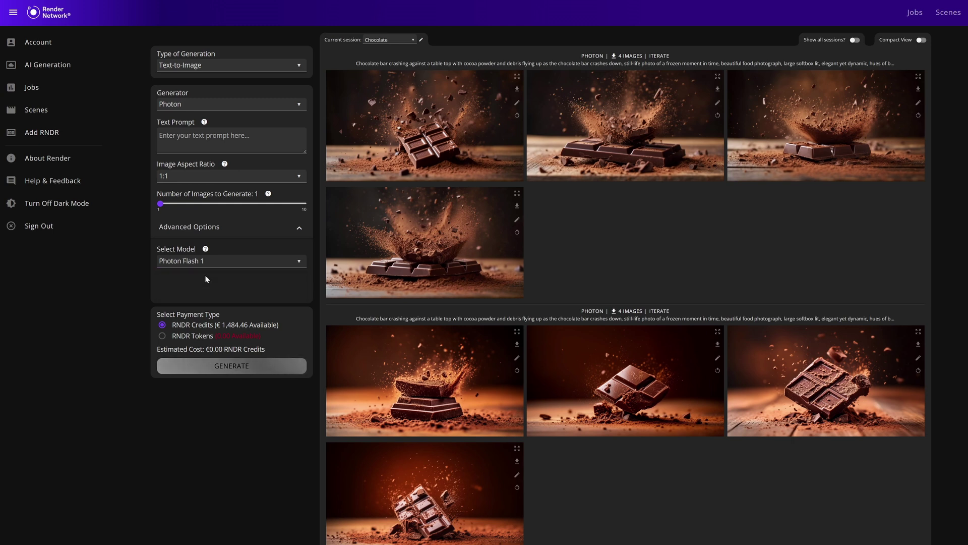
pyautogui.click(230, 261)
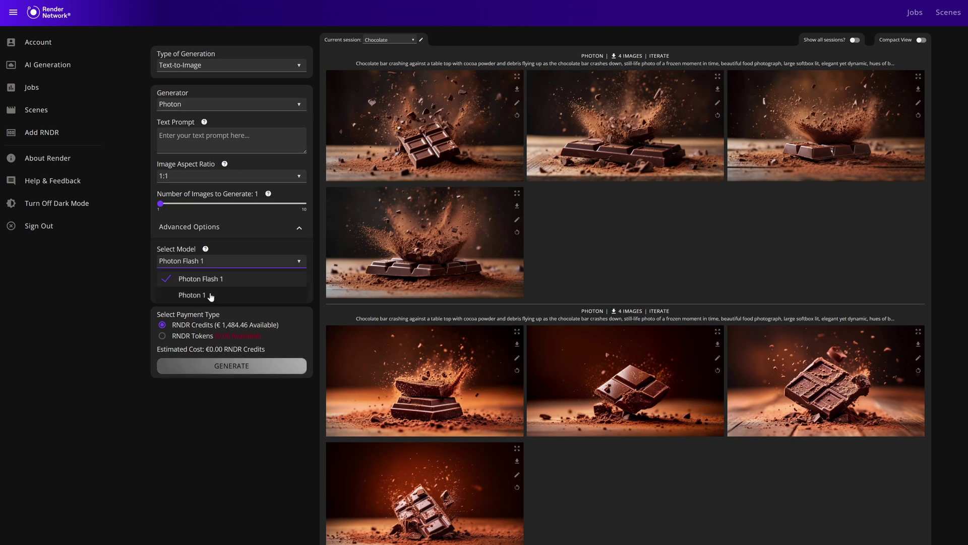
pyautogui.click(210, 295)
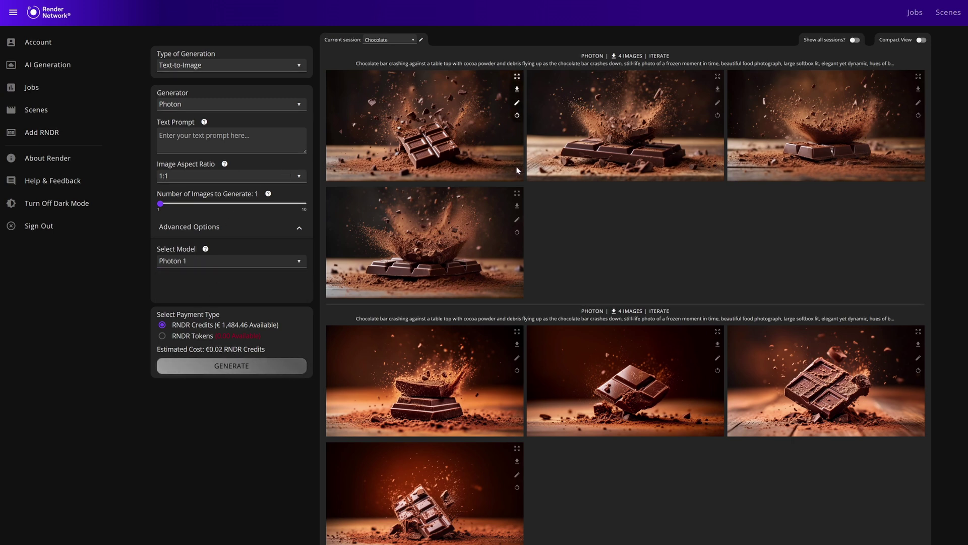
# Preview the second Photon group's first chocolate image full size, then copy it for iterating.
pyautogui.scroll(-2, 536, 222)
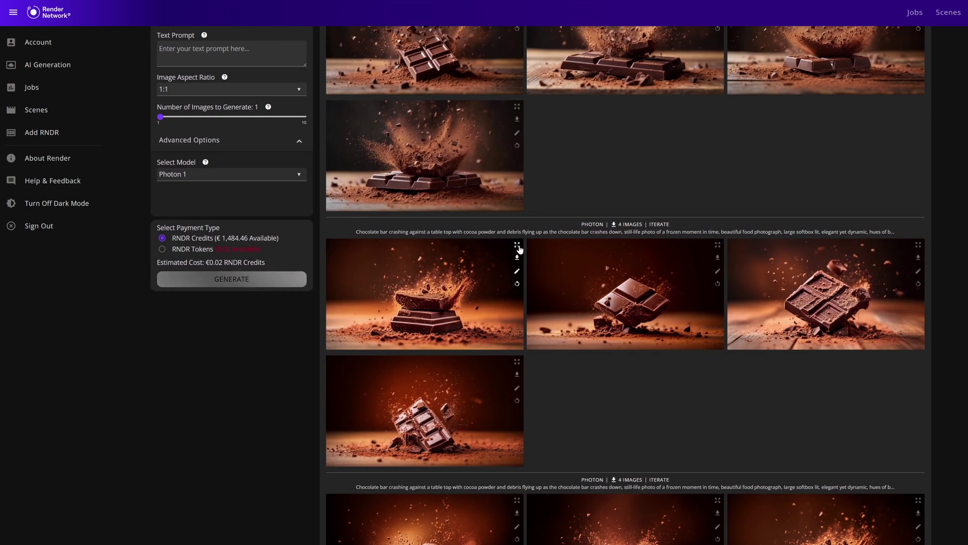
pyautogui.click(518, 246)
pyautogui.click(830, 138)
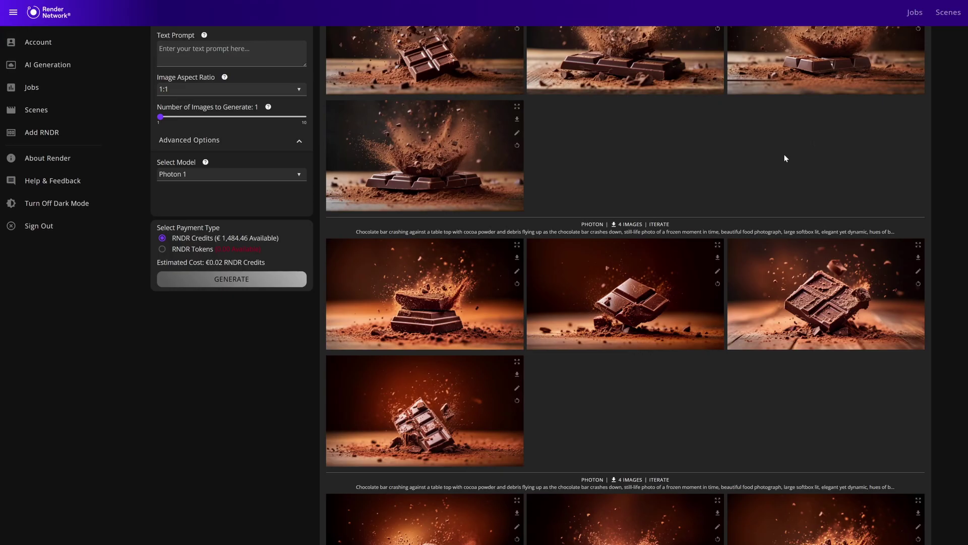
pyautogui.click(517, 285)
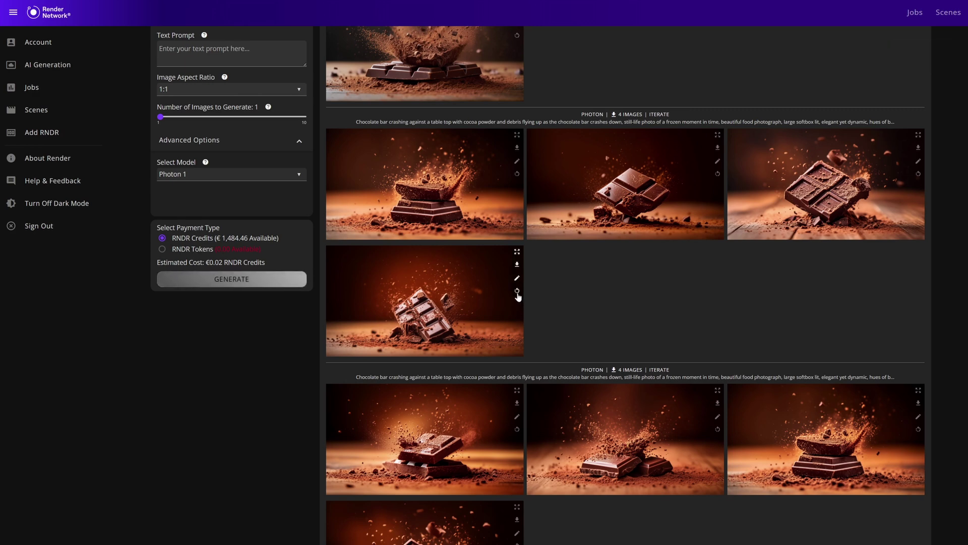
# Keep Image-to-Image as the generation type and lower the Prompt Weight to 0.71.
pyautogui.scroll(4, 518, 297)
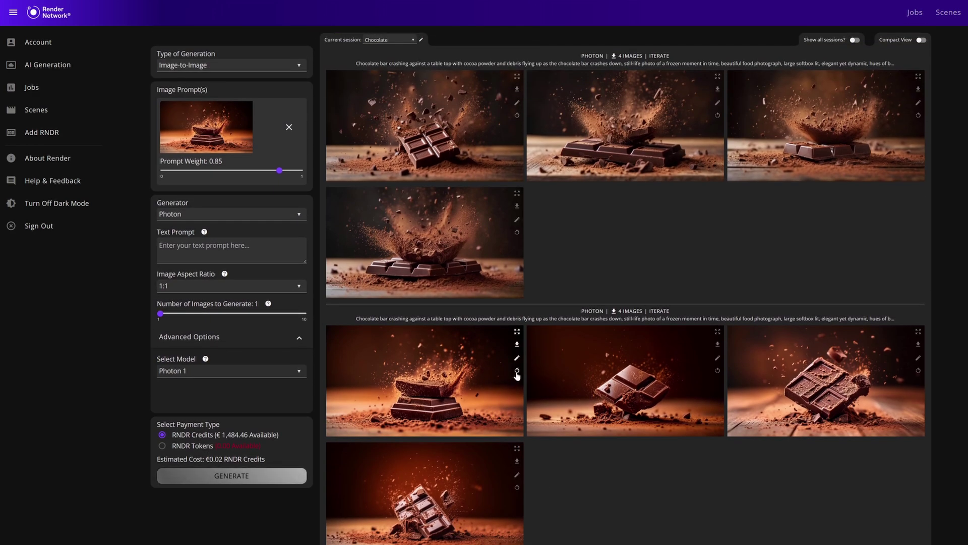
pyautogui.click(204, 66)
pyautogui.click(207, 81)
pyautogui.moveTo(271, 170)
pyautogui.mouseDown()
pyautogui.moveTo(170, 174)
pyautogui.moveTo(313, 174)
pyautogui.moveTo(260, 171)
pyautogui.mouseUp()
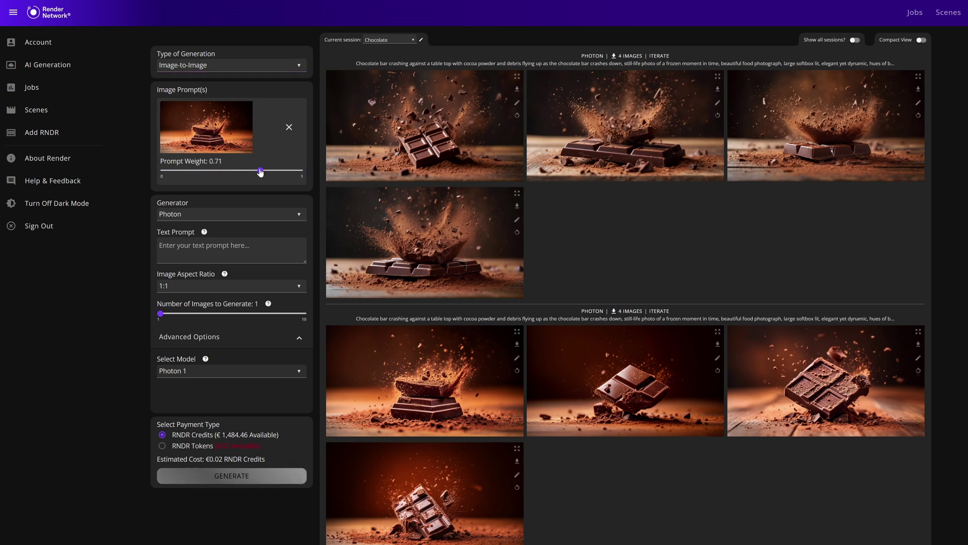
# Try Flux, then return to the Photon generator, keeping the 1:1 aspect ratio.
pyautogui.click(231, 216)
pyautogui.click(192, 231)
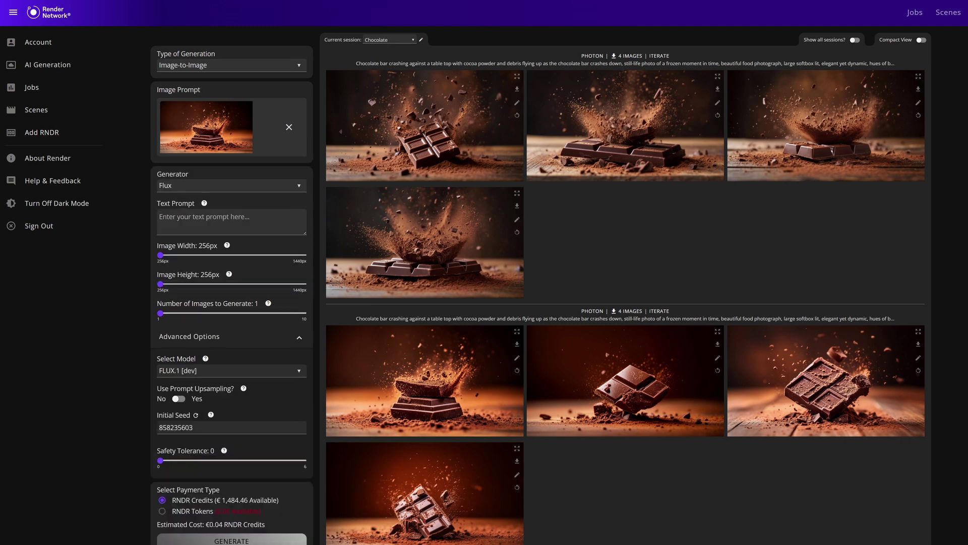
pyautogui.click(197, 183)
pyautogui.click(196, 218)
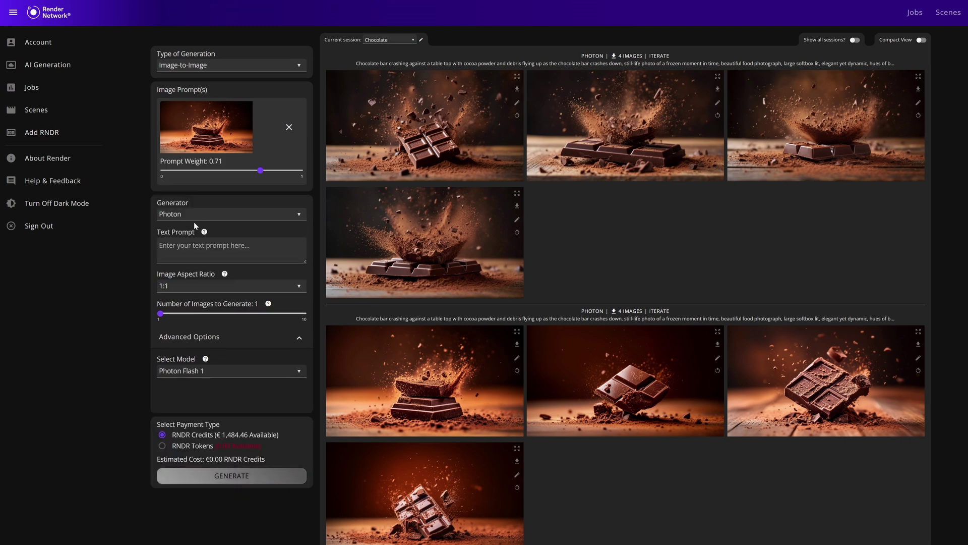
pyautogui.click(217, 285)
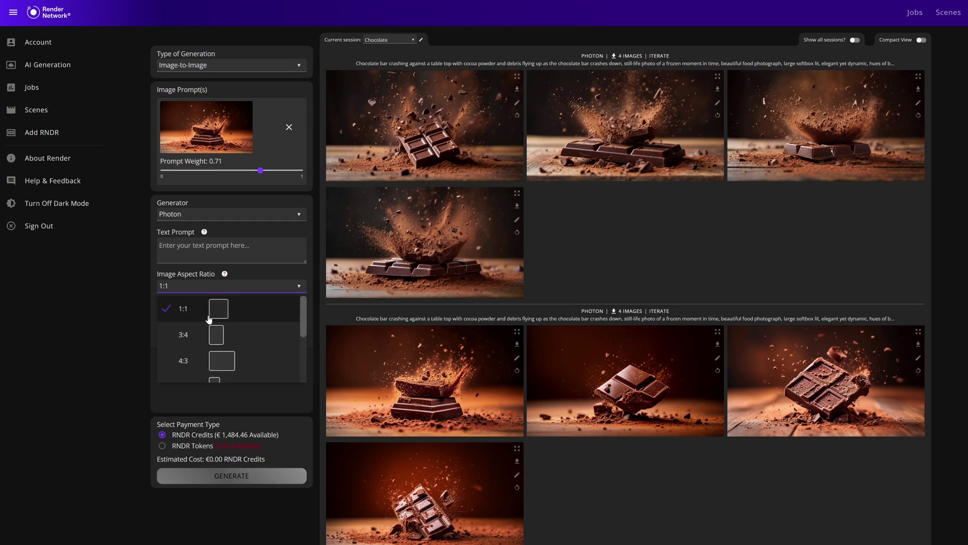
pyautogui.click(160, 308)
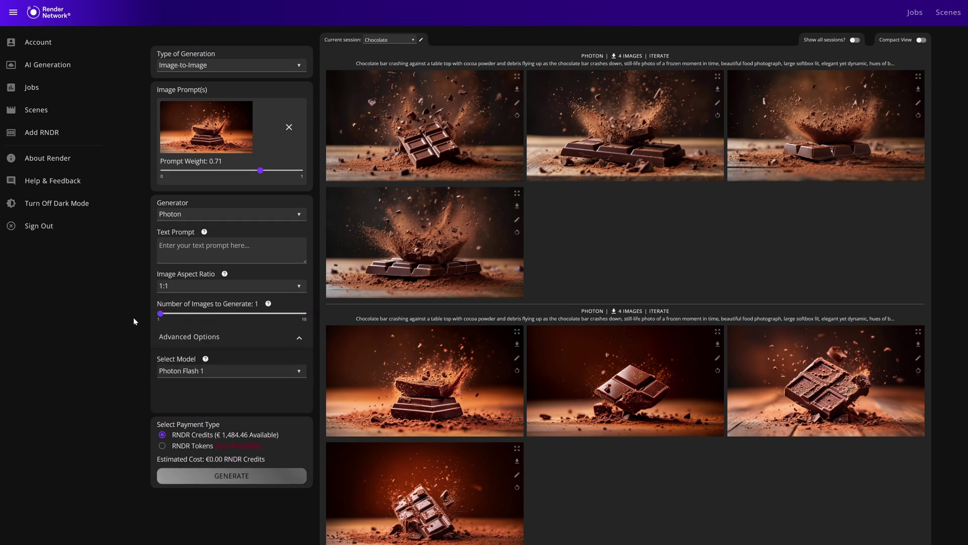
# Try the Photon 1 model, then switch to Flux with FLUX.1 [dev] at 256×256px.
pyautogui.click(174, 337)
pyautogui.click(174, 336)
pyautogui.click(179, 370)
pyautogui.click(184, 403)
pyautogui.click(207, 375)
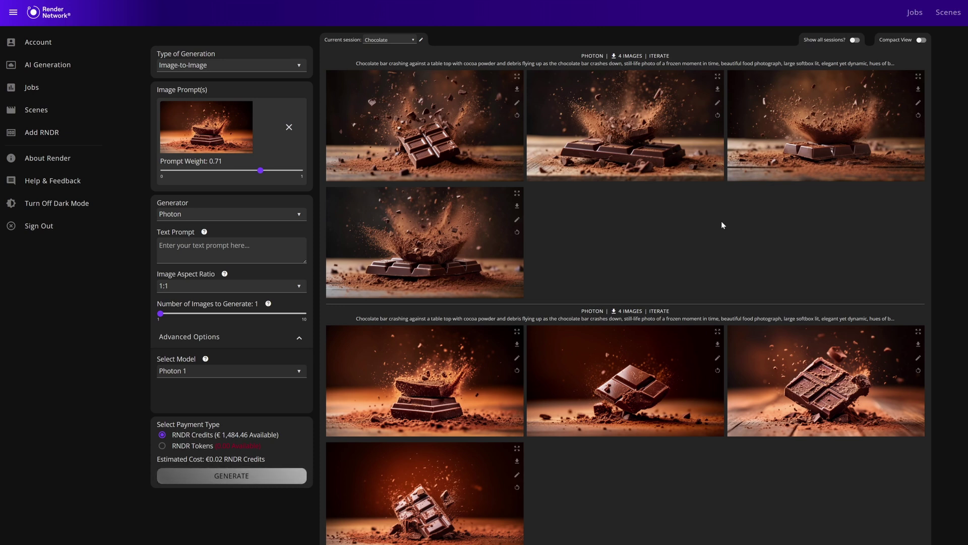
pyautogui.click(182, 214)
pyautogui.click(182, 226)
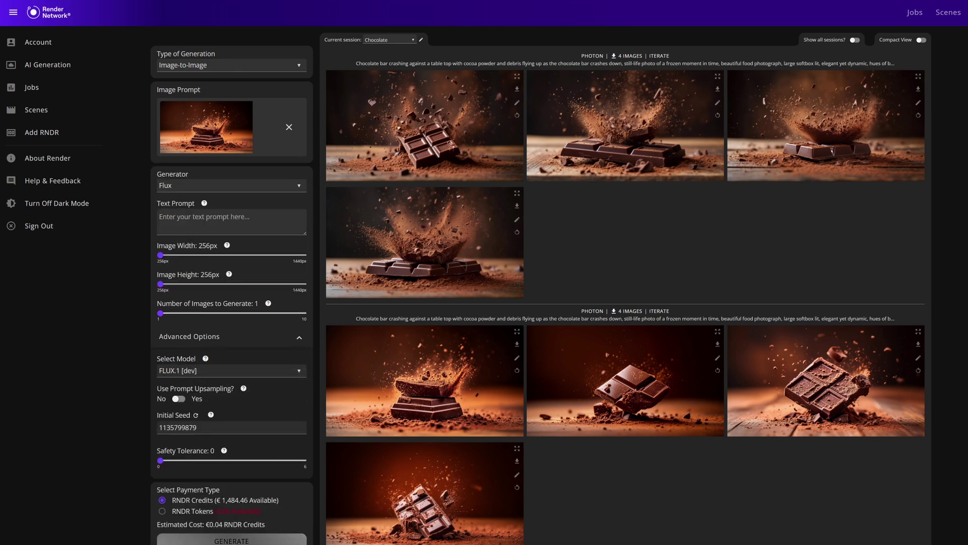
pyautogui.scroll(-8, 439, 435)
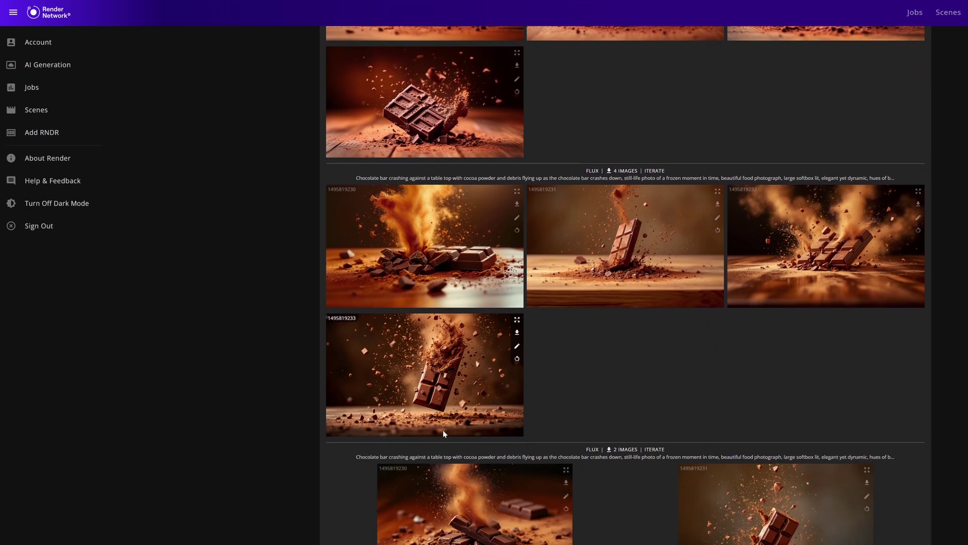
pyautogui.click(341, 320)
pyautogui.scroll(10, 341, 322)
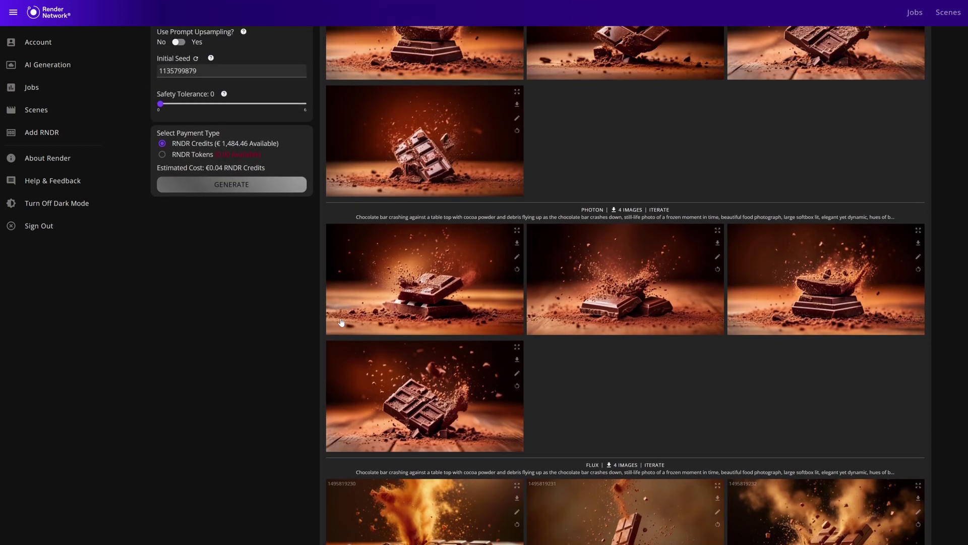
pyautogui.hotkey('ctrl', 'v')
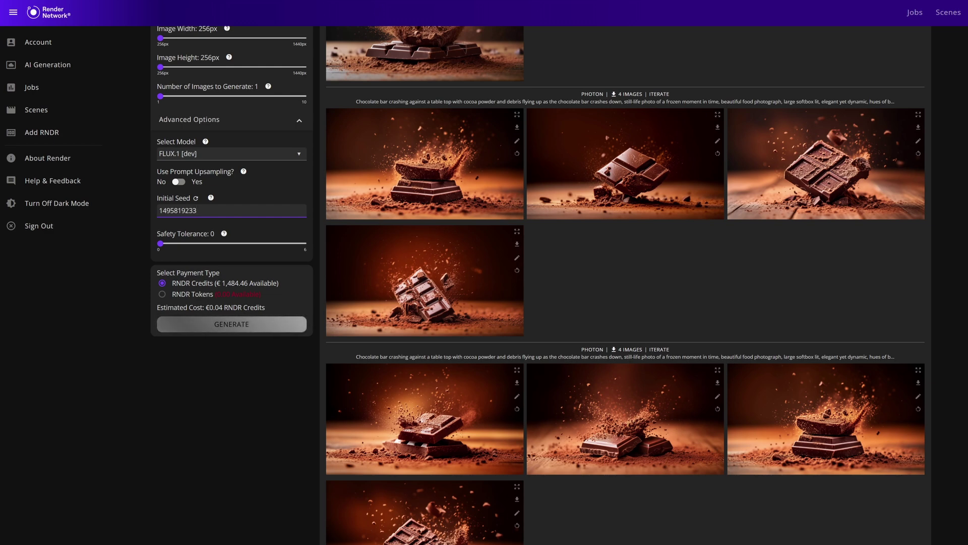
pyautogui.scroll(5, 244, 202)
# Switch to Text-to-Video using Dream Machine's Ray 2 model with output looping on, estimated €0.25.
pyautogui.click(245, 65)
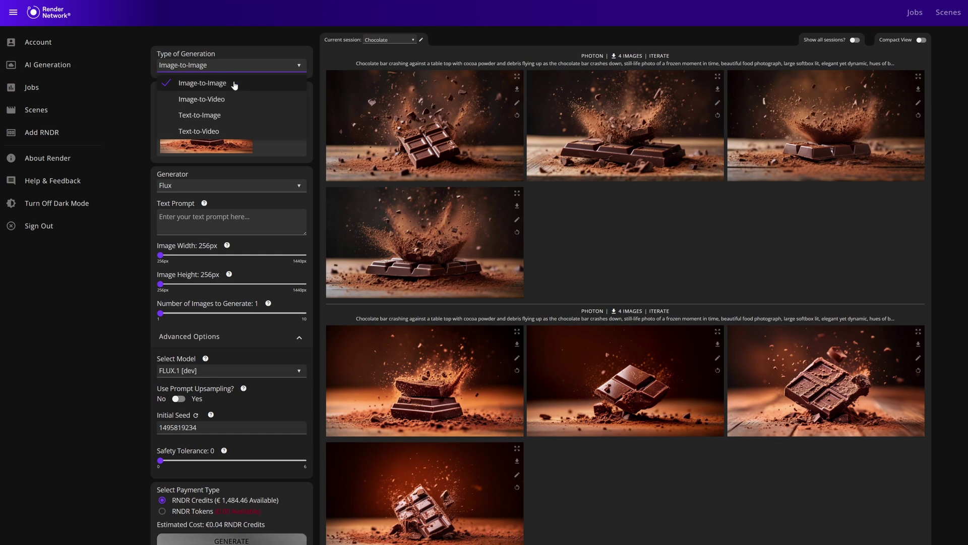
pyautogui.click(226, 133)
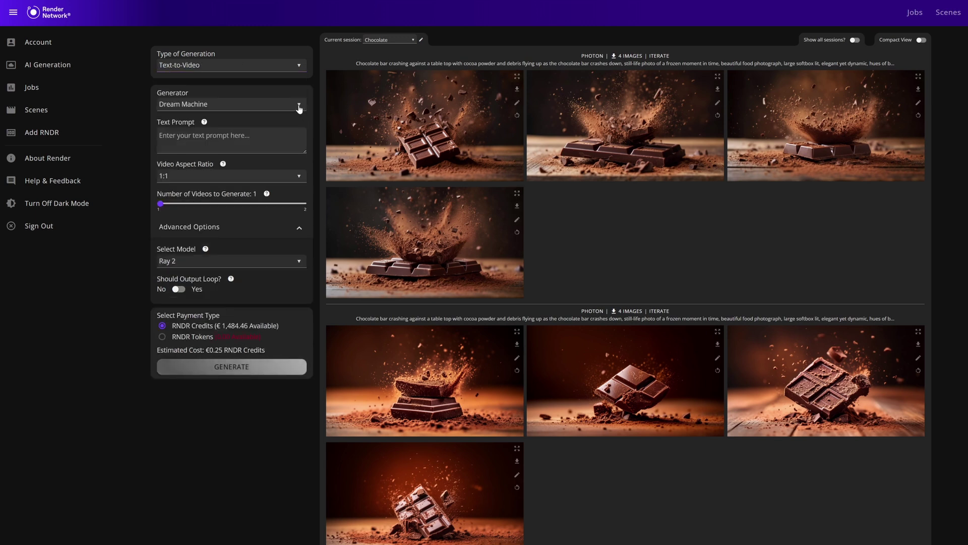
pyautogui.click(249, 123)
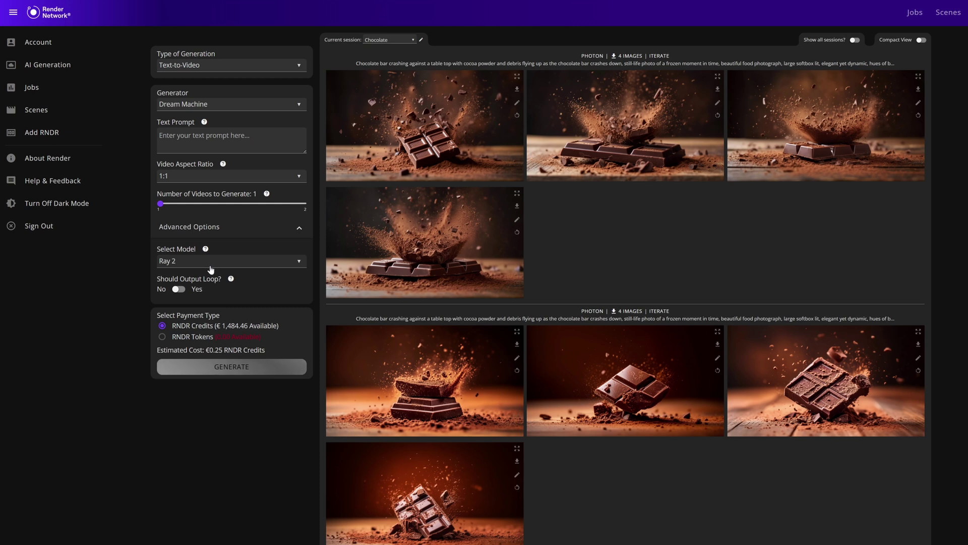
pyautogui.click(204, 281)
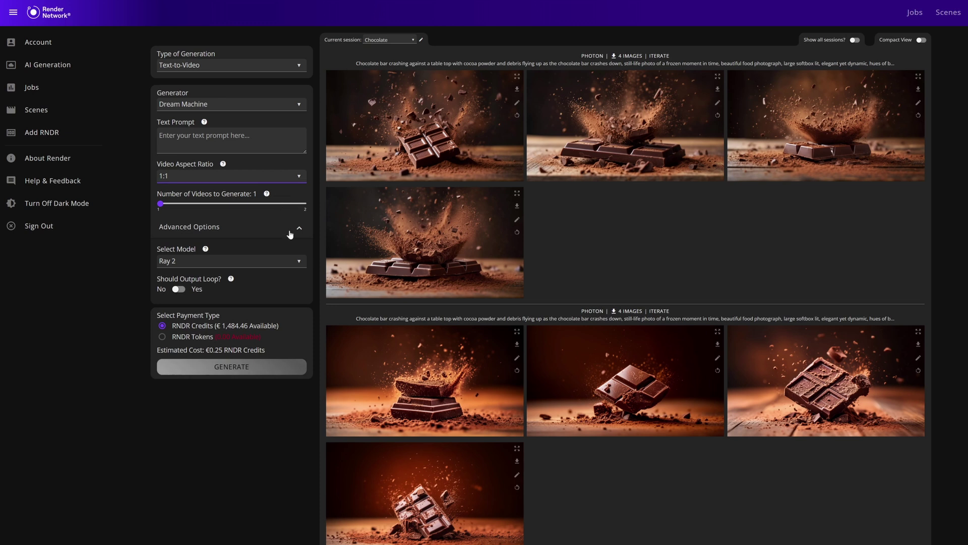
pyautogui.click(230, 292)
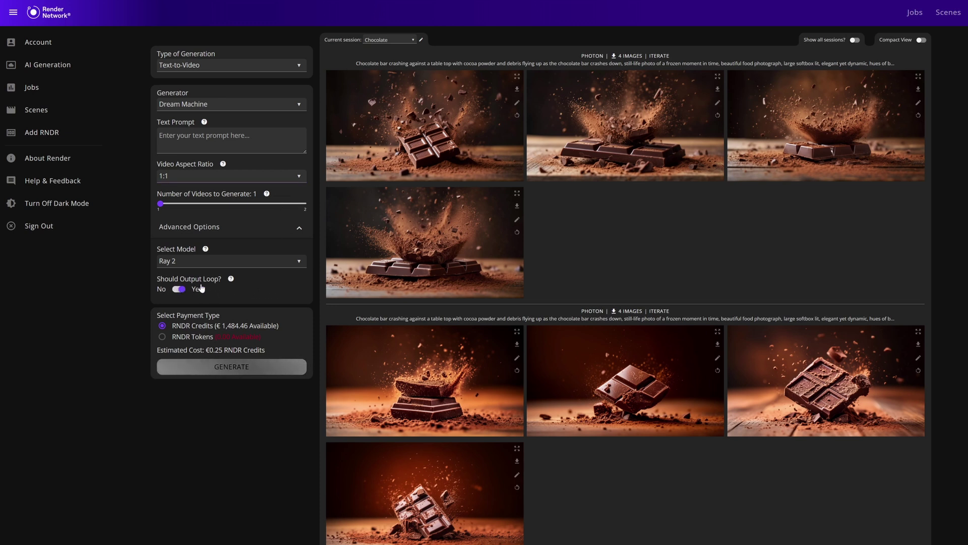
# Switch to Image-to-Video, with the fourth chocolate image as the prompt's final frame.
pyautogui.click(247, 65)
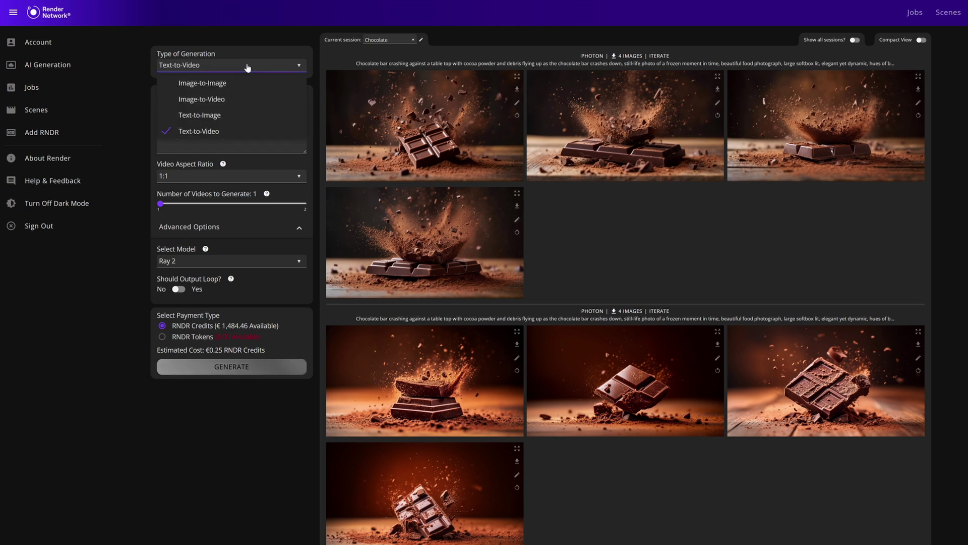
pyautogui.click(219, 101)
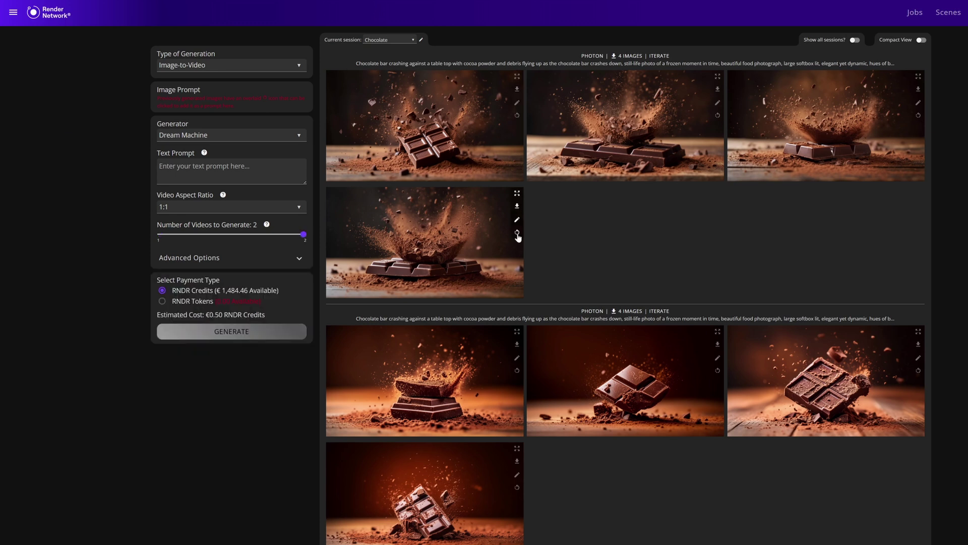
pyautogui.click(517, 233)
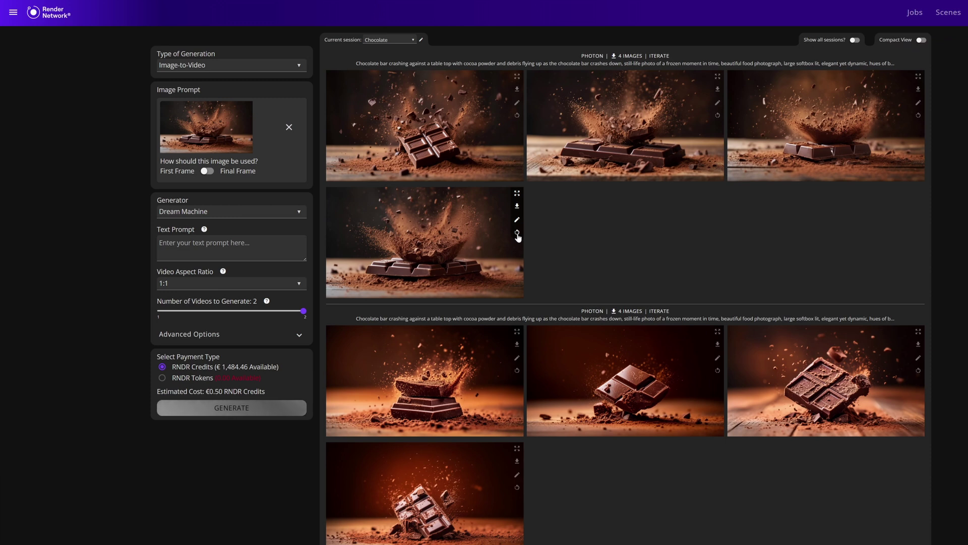
pyautogui.click(222, 172)
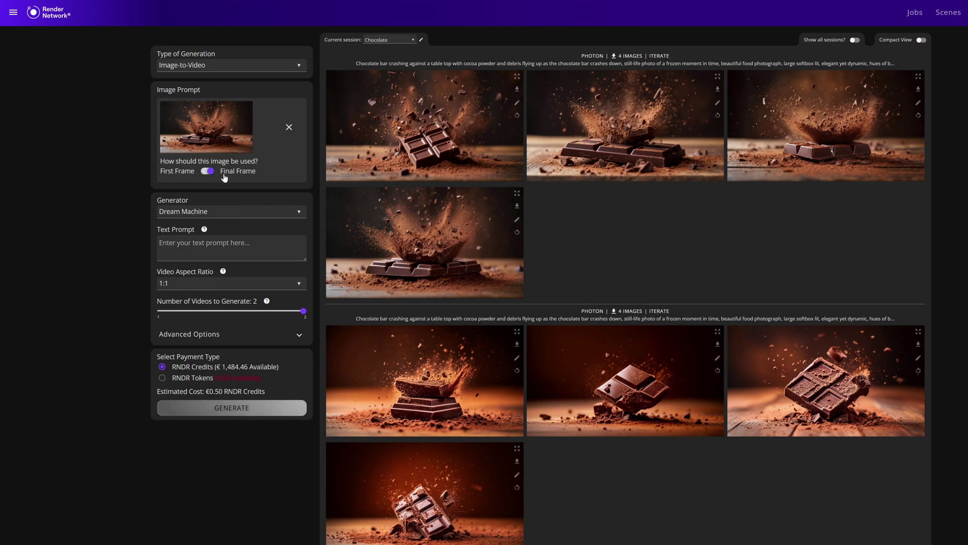
# Set the video aspect ratio to 4:3 and turn Output Loop on in Advanced Options.
pyautogui.click(249, 282)
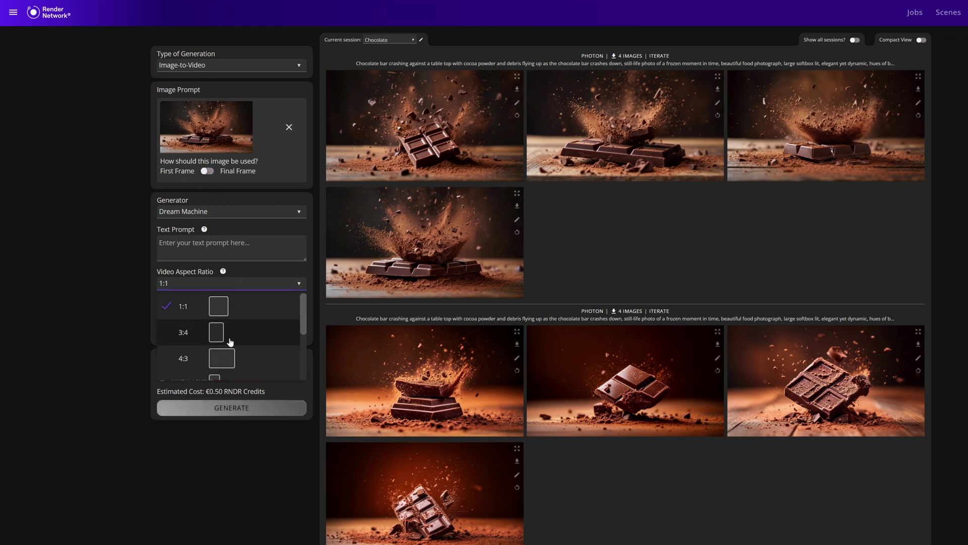
pyautogui.click(202, 356)
pyautogui.click(235, 214)
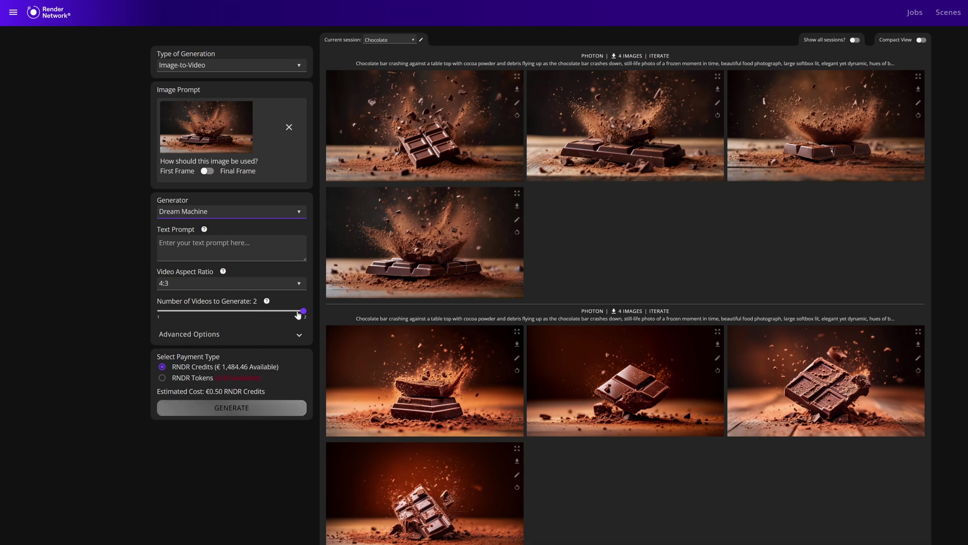
pyautogui.click(287, 339)
pyautogui.click(178, 397)
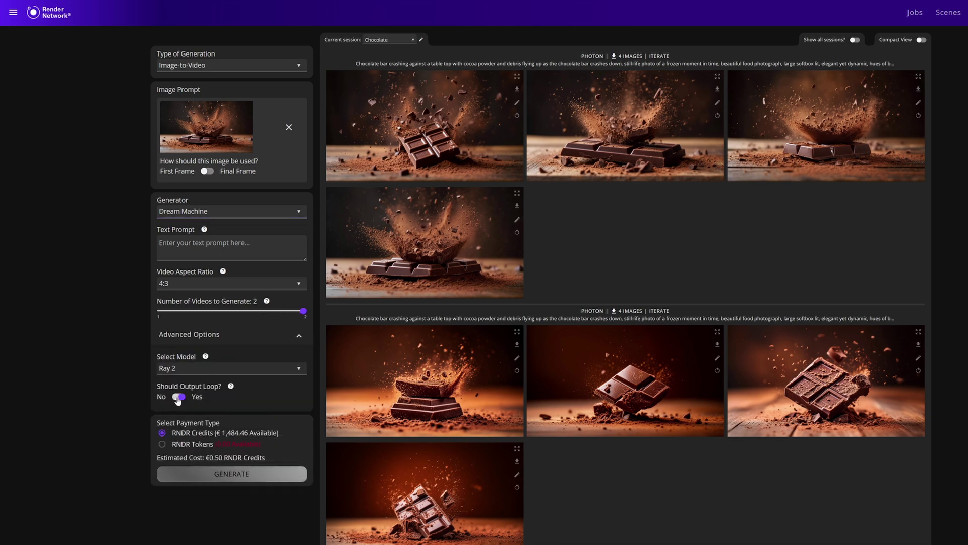
# Enter the 'Chocolate bar crashing against a table top with soft elegant lighting…' prompt and generate two Dream Machine videos.
pyautogui.click(231, 247)
pyautogui.write('C')
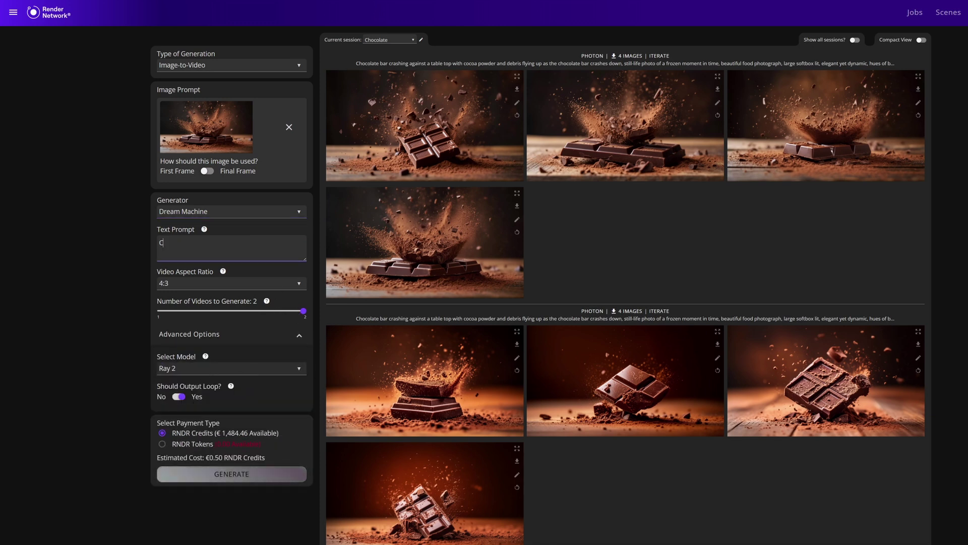
pyautogui.write('hocolate bar cras')
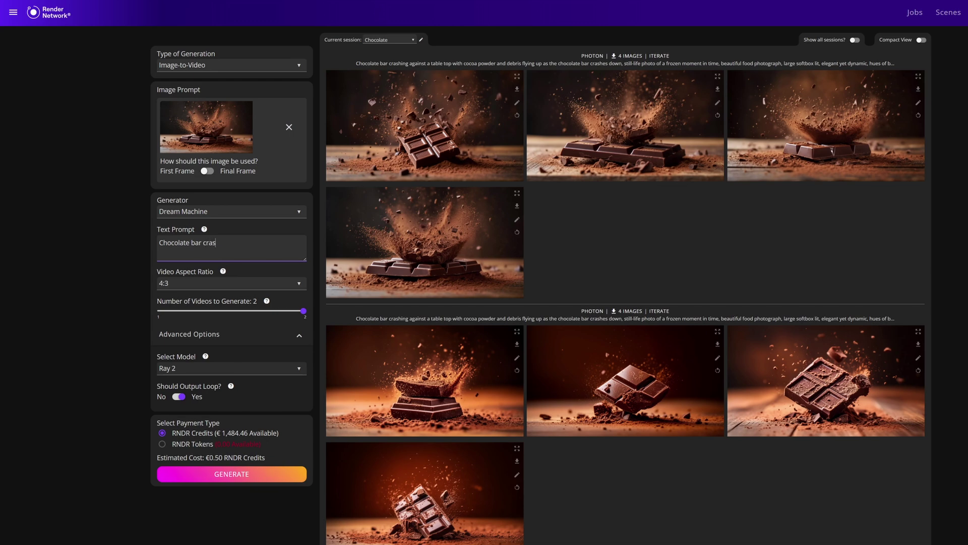
pyautogui.write('hing against a table top with soft')
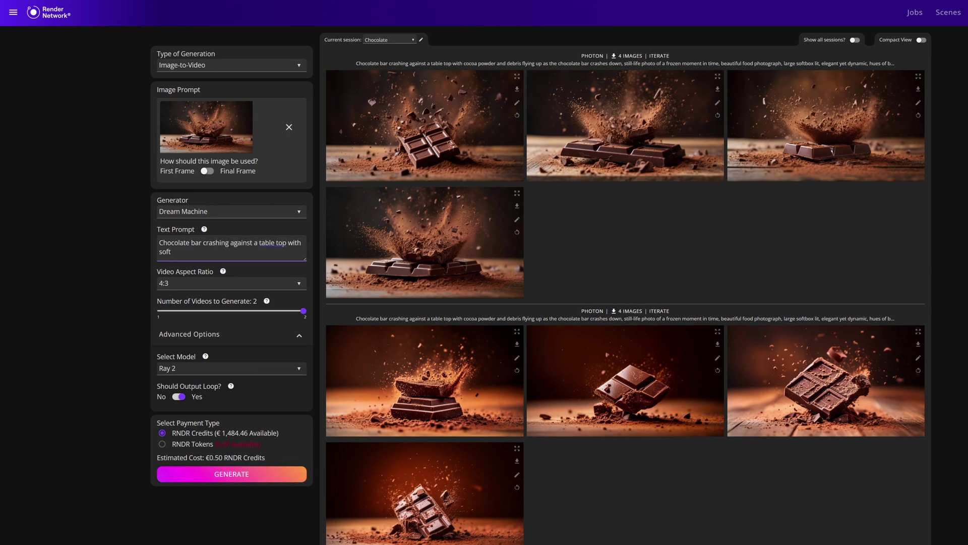
pyautogui.write(' elegant lighting and slow captured dynamics')
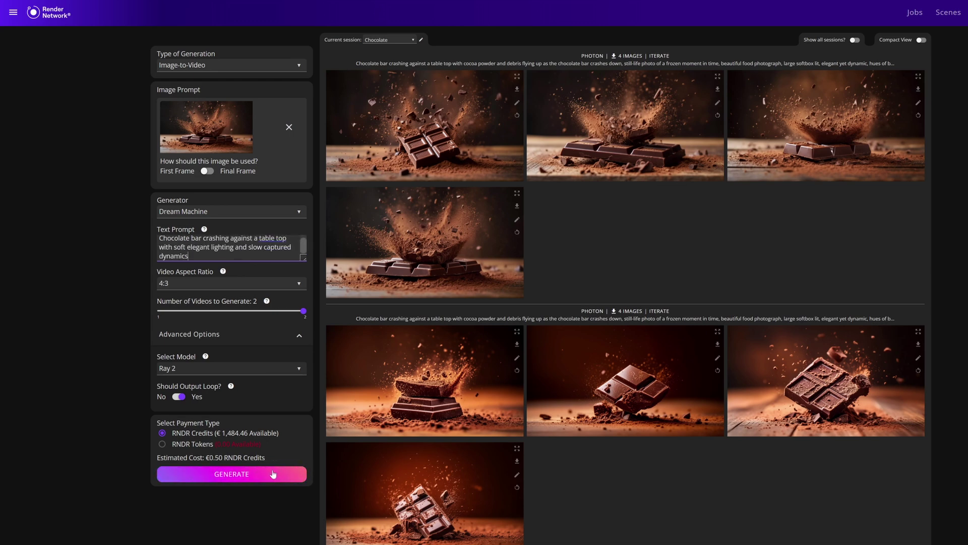
pyautogui.click(273, 473)
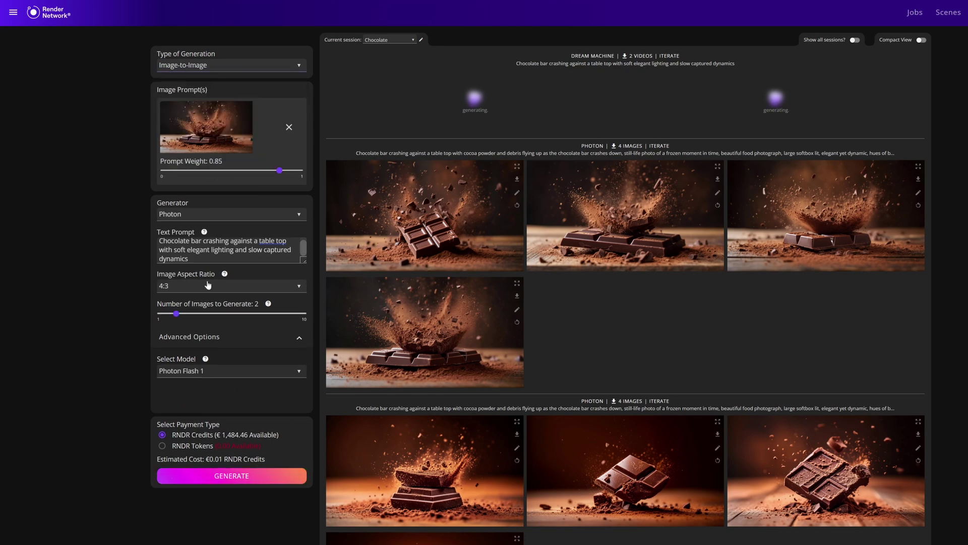
# Generate four Photon images from the same prompt and scroll down to the results.
pyautogui.click(199, 369)
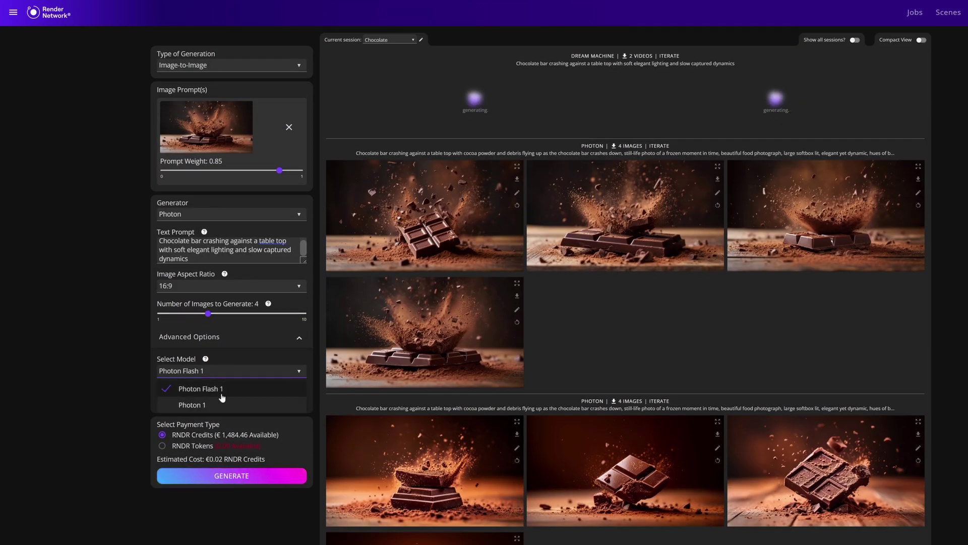
pyautogui.click(232, 475)
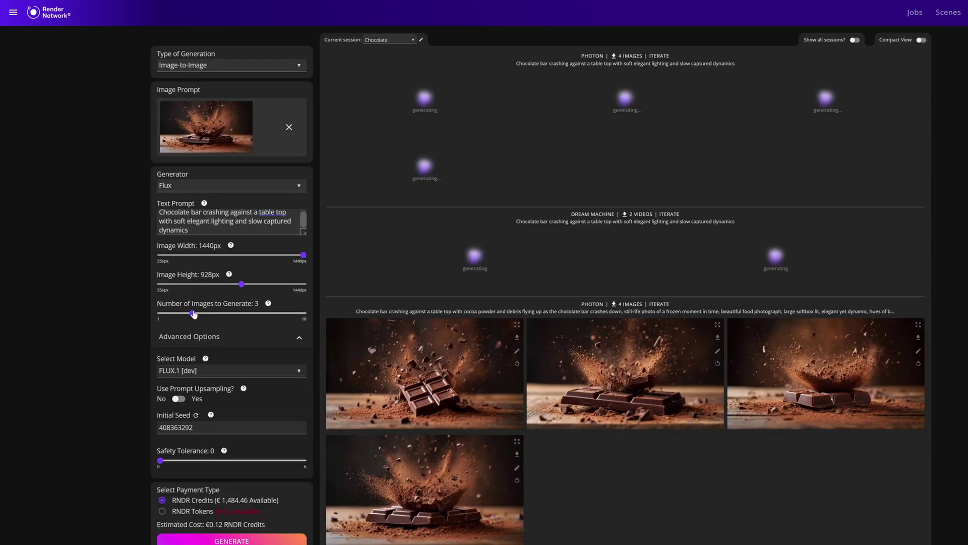
pyautogui.scroll(-1, 194, 314)
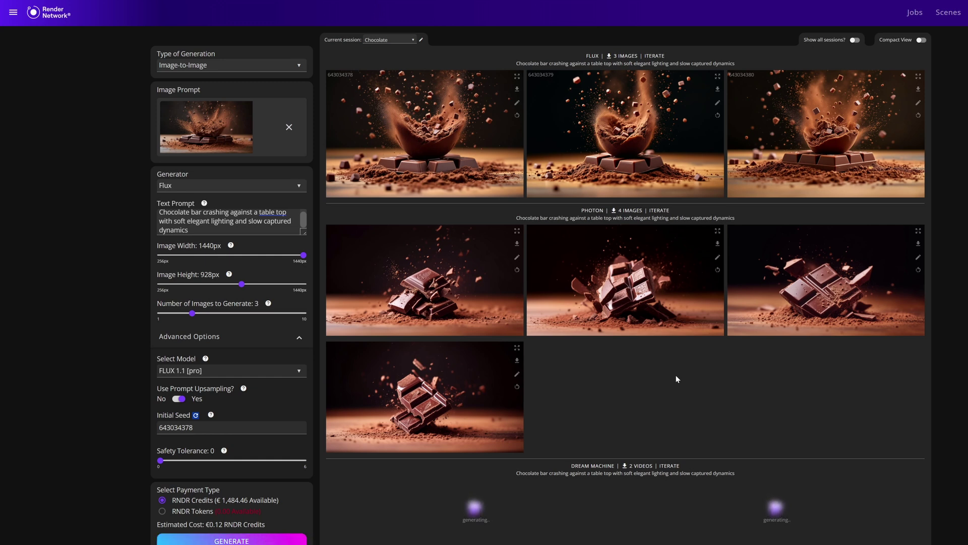
pyautogui.scroll(-3, 847, 319)
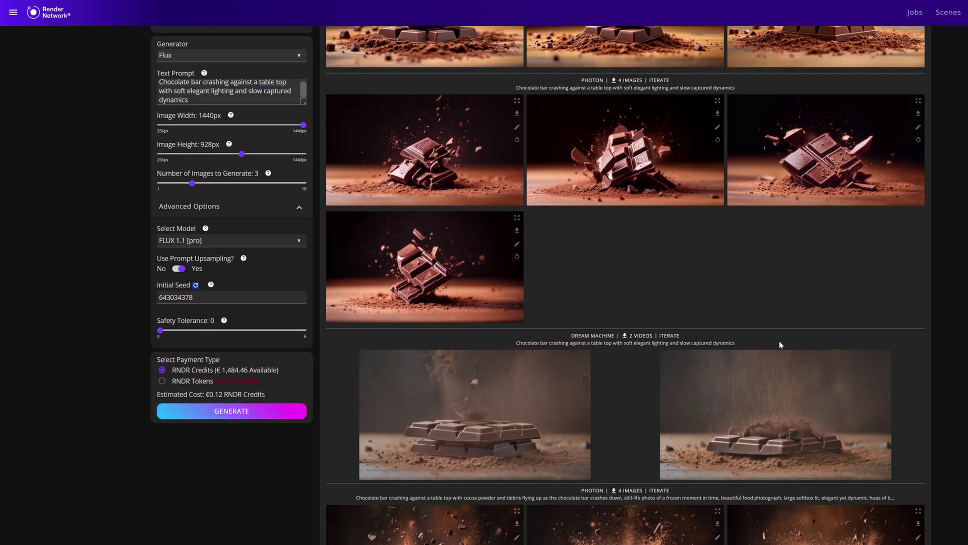
# Reload the settings from the Dream Machine, Flux and then Photon result rows.
pyautogui.click(669, 335)
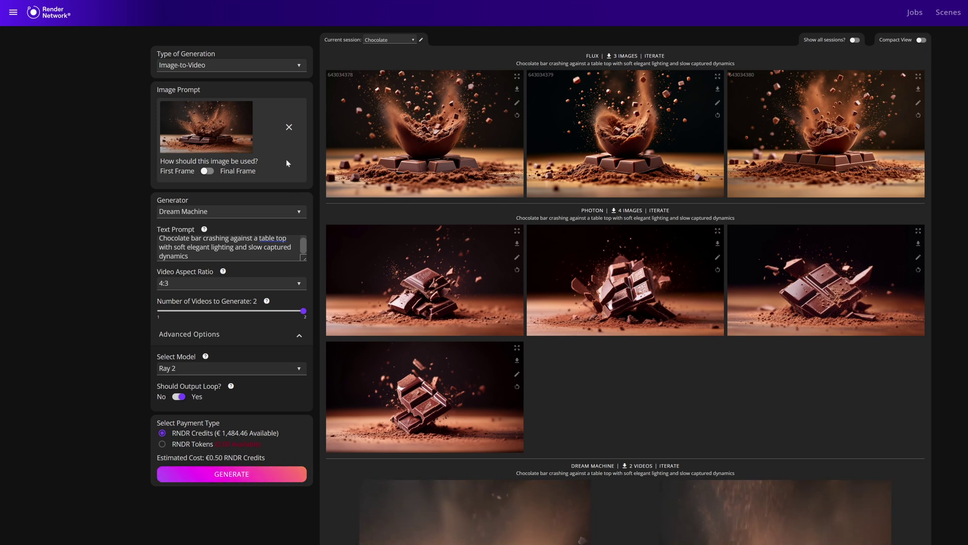
pyautogui.click(654, 56)
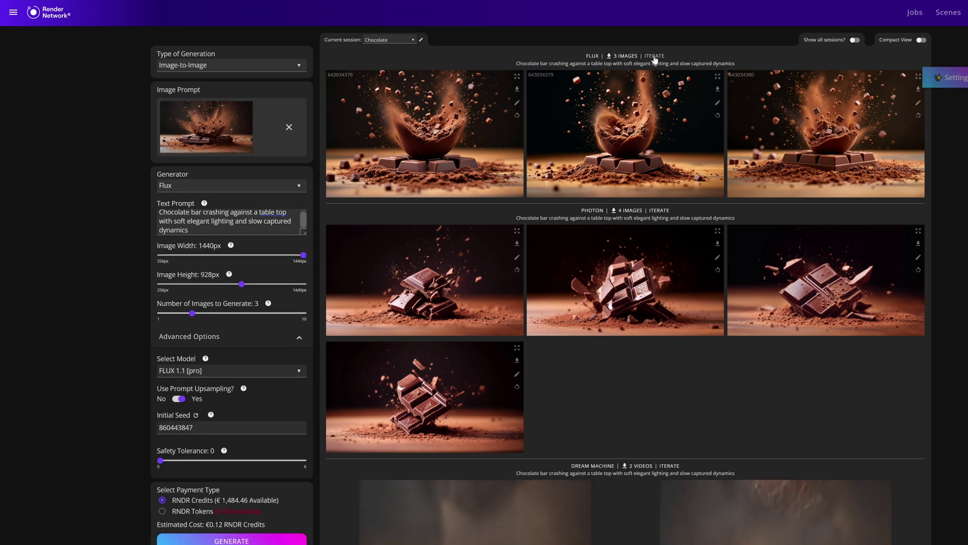
pyautogui.click(659, 210)
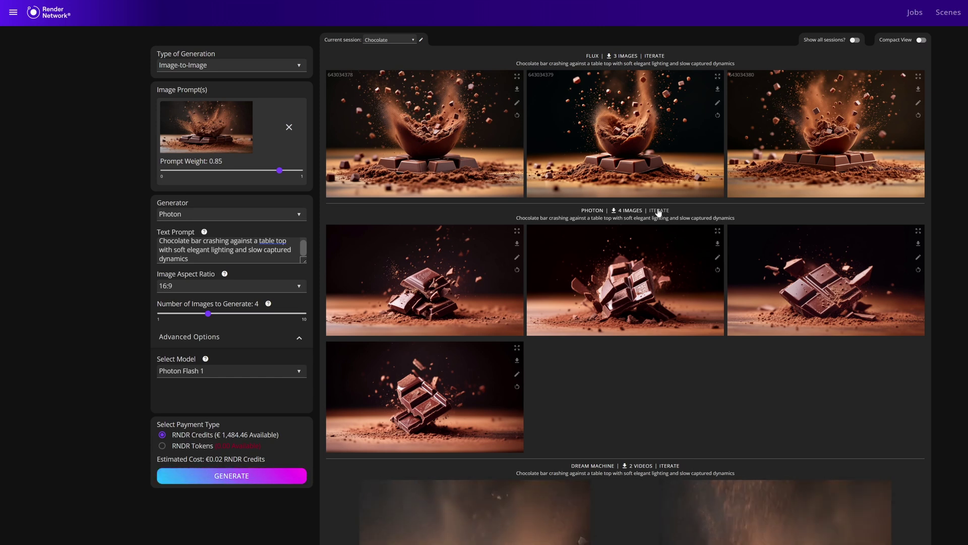
# Scroll through the gallery and open the Type of Generation choices.
pyautogui.scroll(-15, 659, 213)
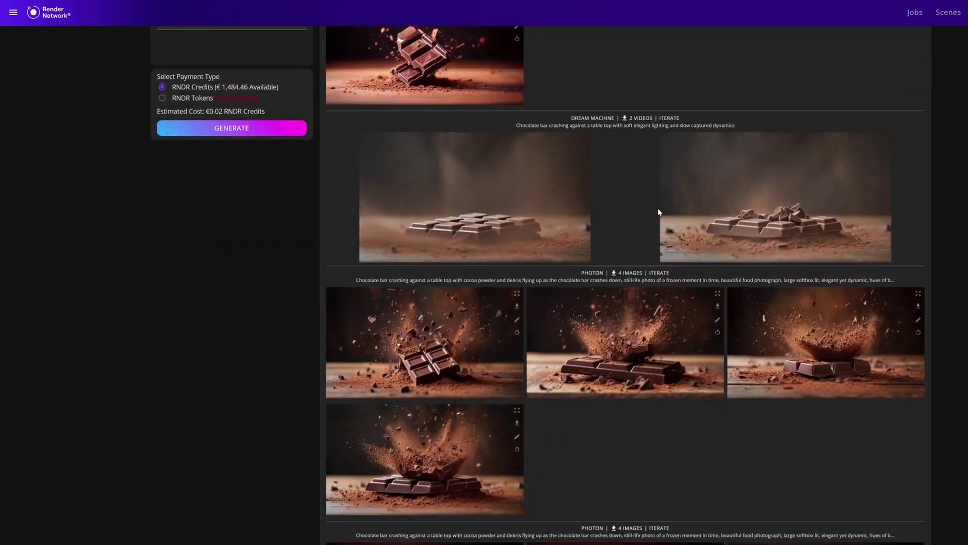
pyautogui.scroll(-20, 658, 213)
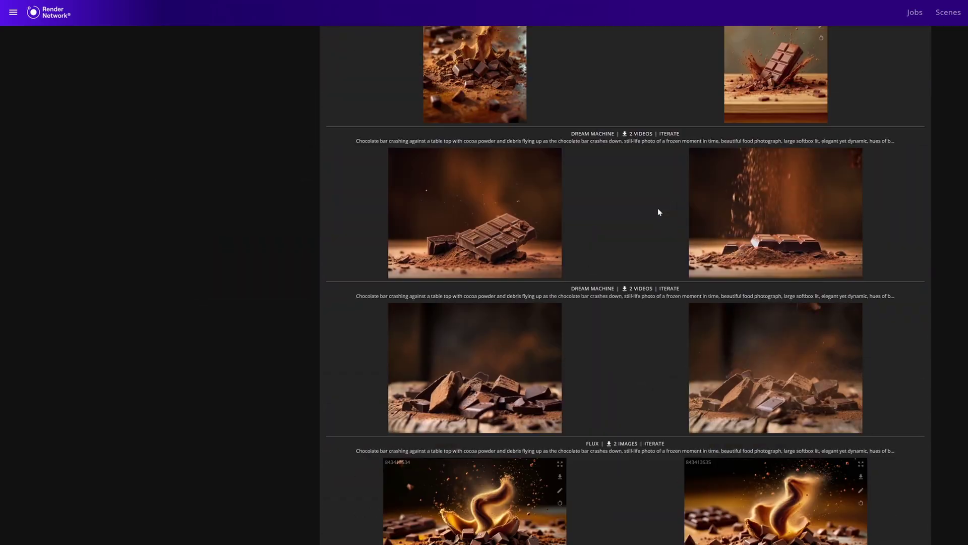
pyautogui.scroll(-20, 658, 209)
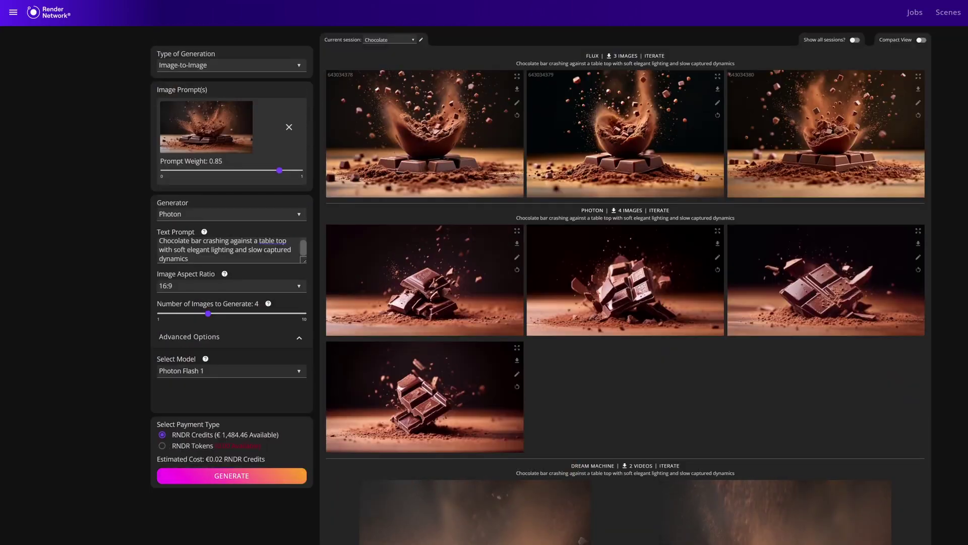
pyautogui.click(263, 67)
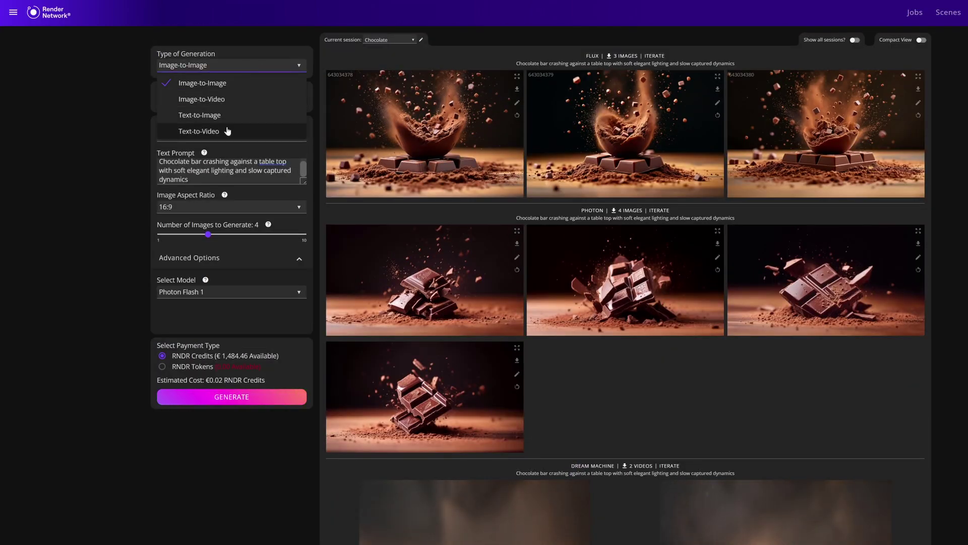